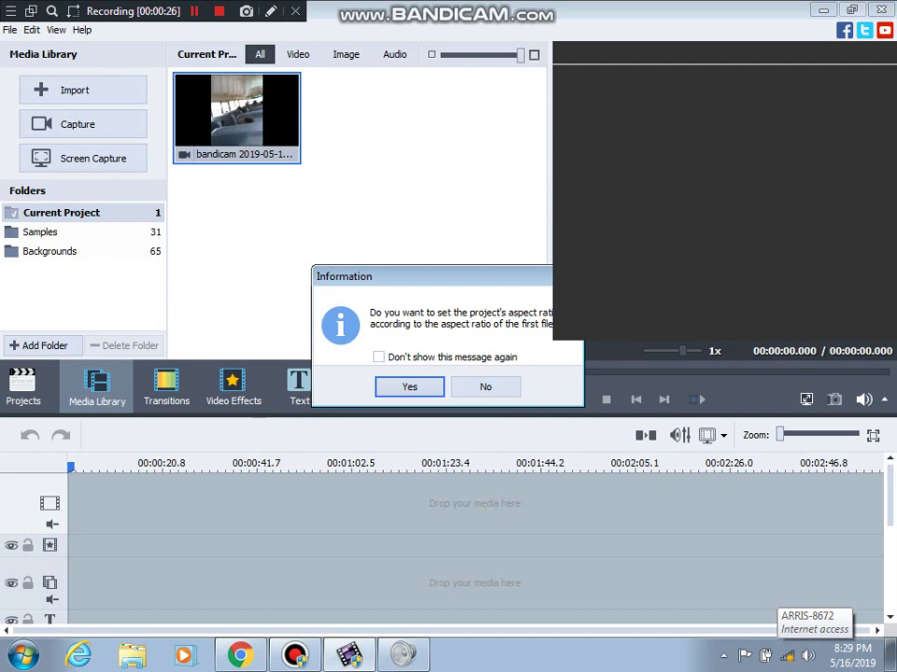
# - Accept matching the project's aspect ratio to the first clip and apply the Twirl effect across the whole clip
pyautogui.press('Return')
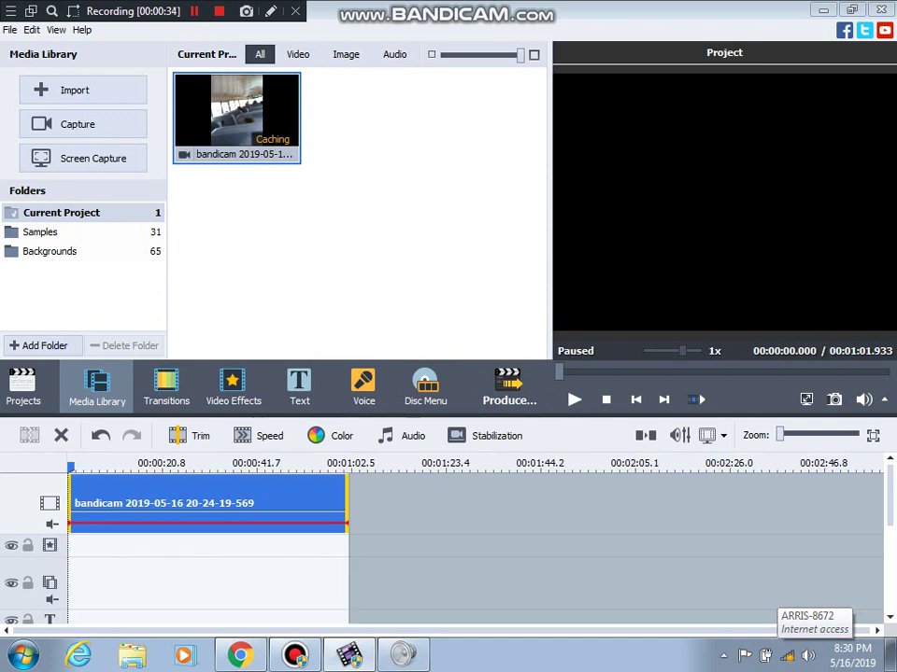
pyautogui.click(232, 386)
pyautogui.scroll(-1, 355, 212)
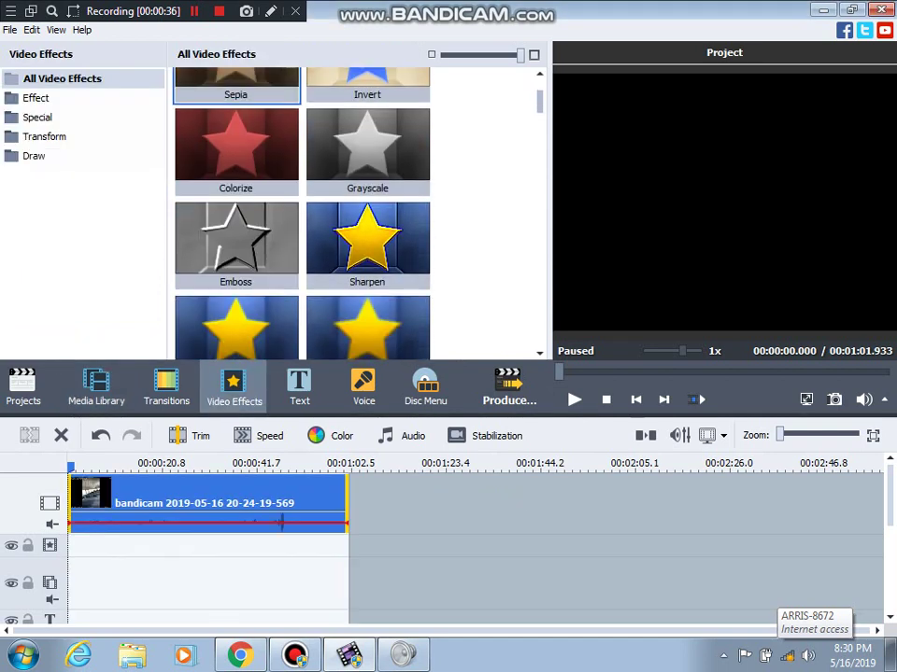
pyautogui.scroll(-15, 301, 210)
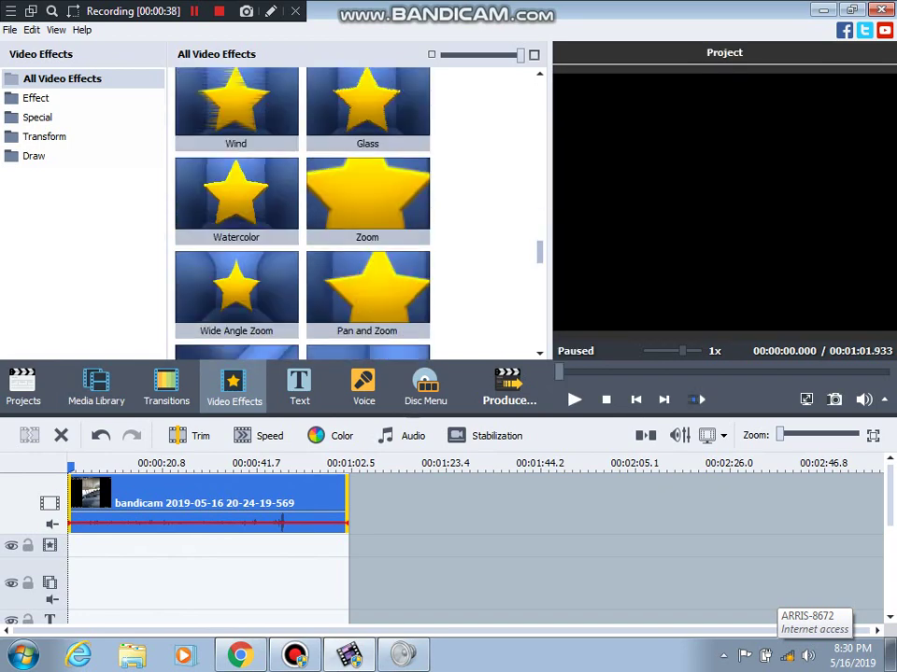
pyautogui.scroll(-5, 367, 229)
pyautogui.moveTo(367, 229); pyautogui.dragTo(142, 550)
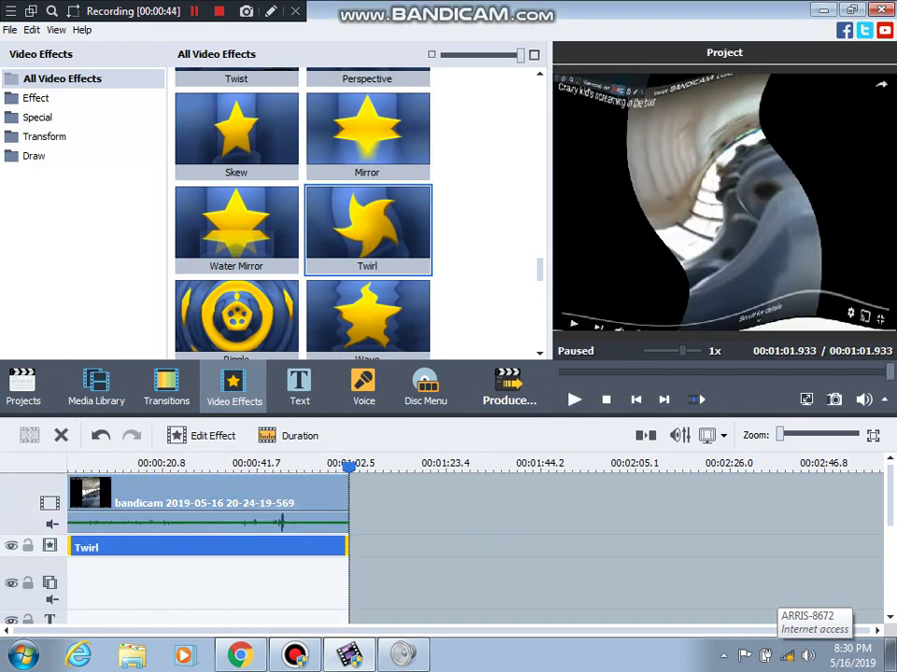
# - Add a second video effects line and apply the Sphere effect across the clip with a degree of 10
pyautogui.rightClick(366, 546)
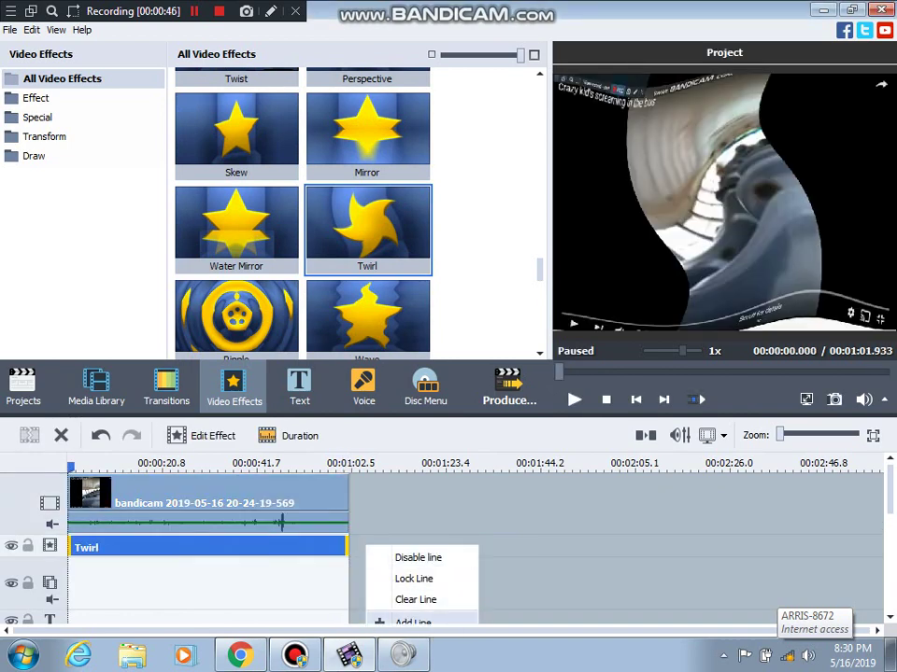
pyautogui.click(413, 621)
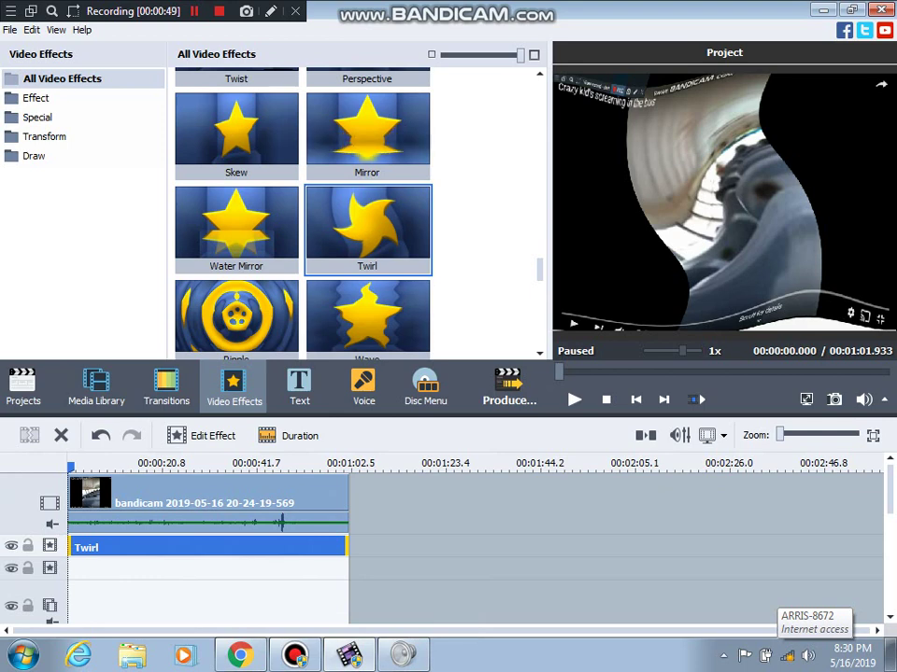
pyautogui.scroll(-3, 301, 215)
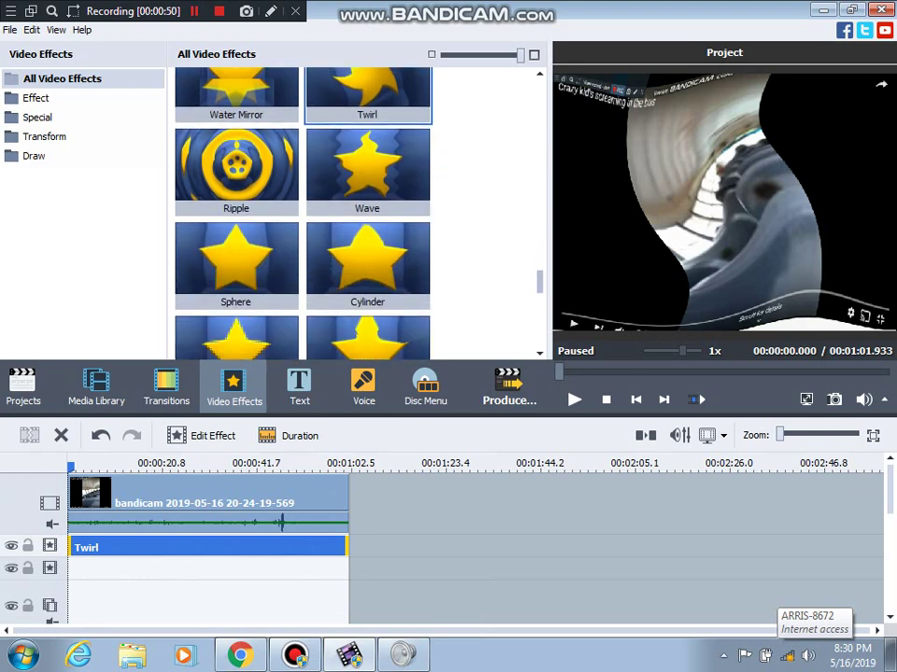
pyautogui.moveTo(235, 252); pyautogui.dragTo(150, 569)
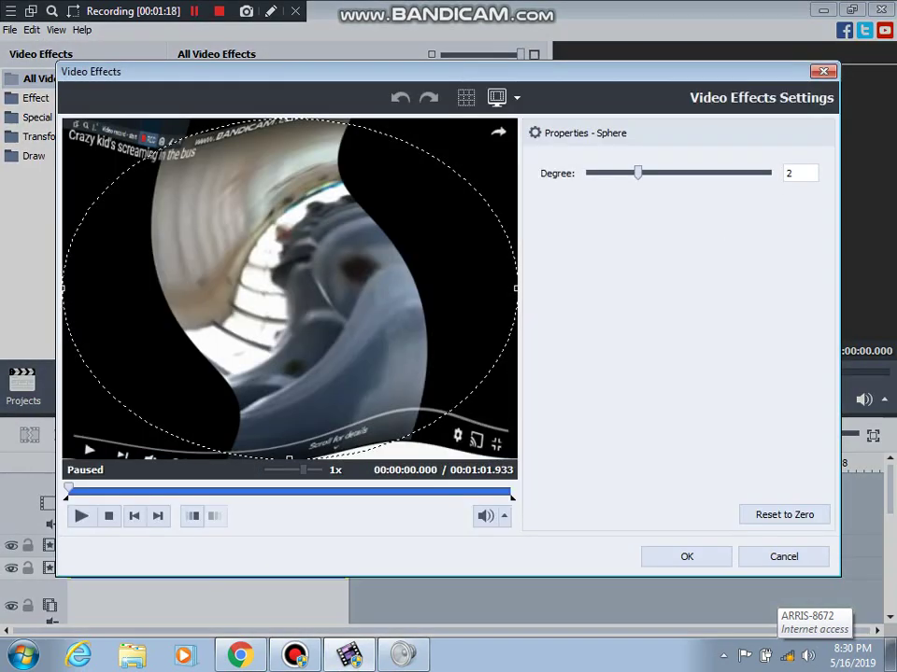
pyautogui.moveTo(638, 172); pyautogui.dragTo(769, 173)
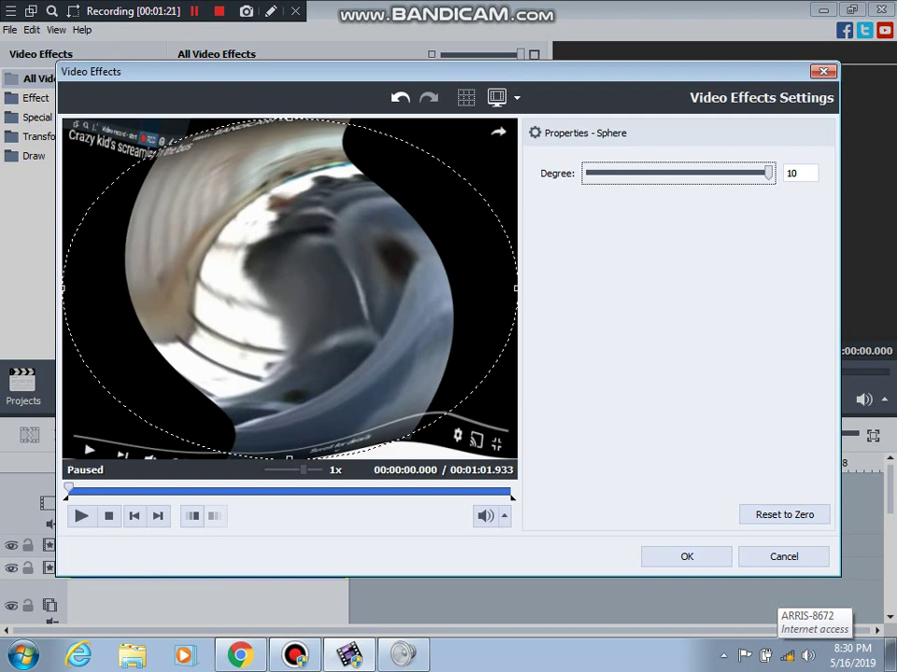
pyautogui.click(686, 557)
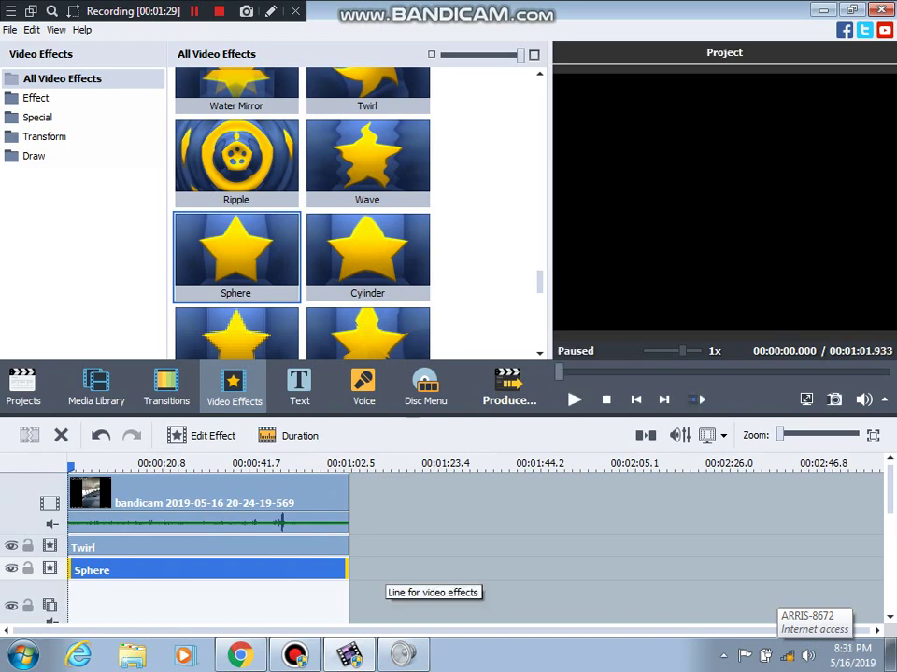
# - Add a third video effects line and apply the Mirror effect across the clip with its type set to Left
pyautogui.rightClick(387, 571)
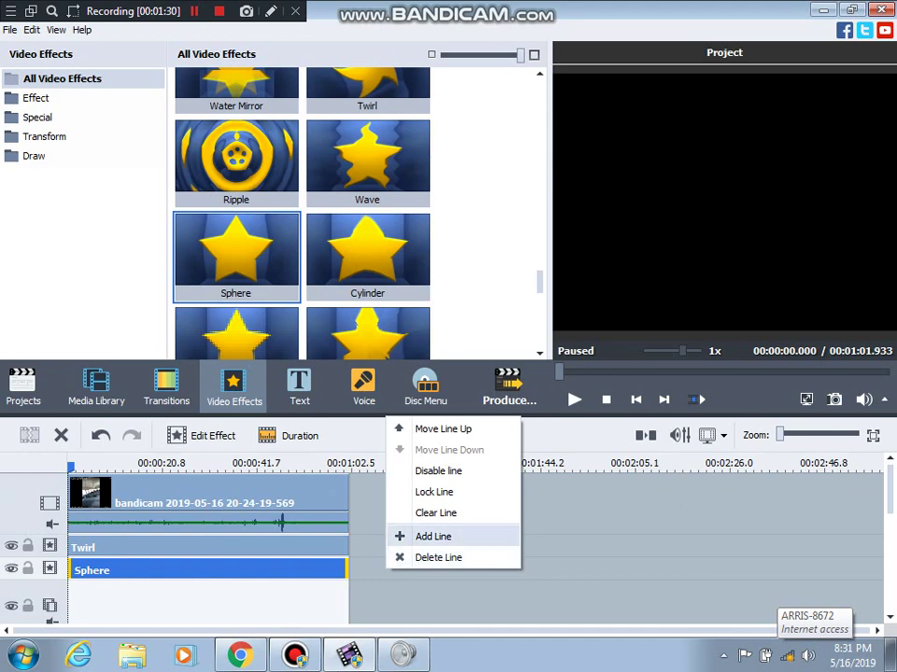
pyautogui.click(433, 536)
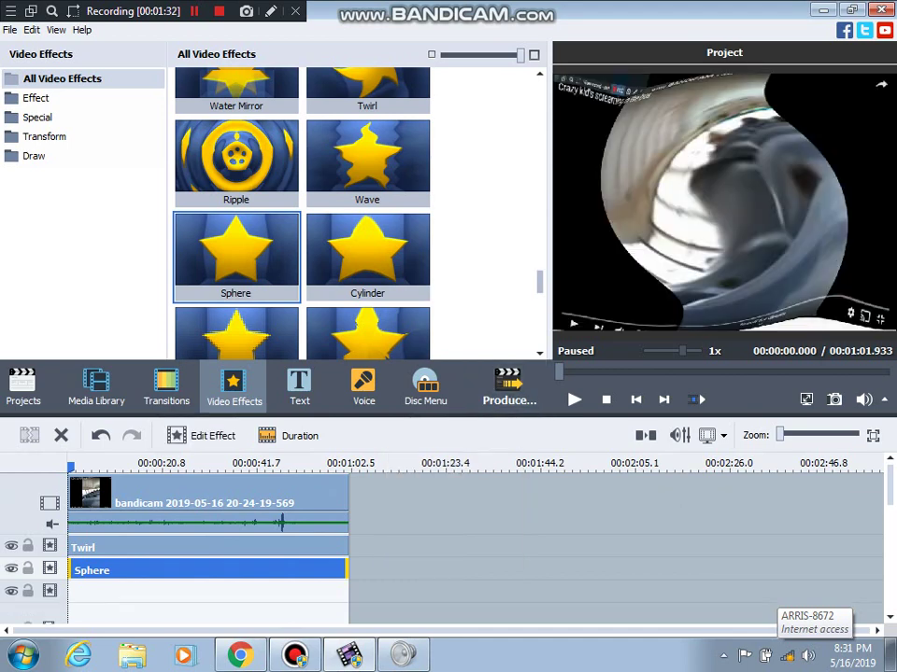
pyautogui.scroll(3, 364, 215)
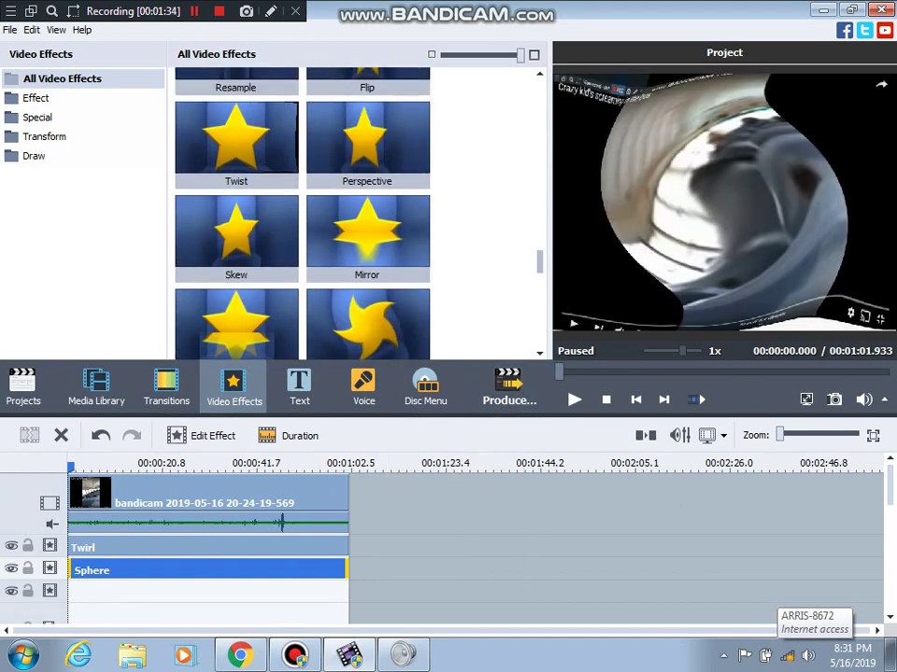
pyautogui.moveTo(367, 234); pyautogui.dragTo(140, 594)
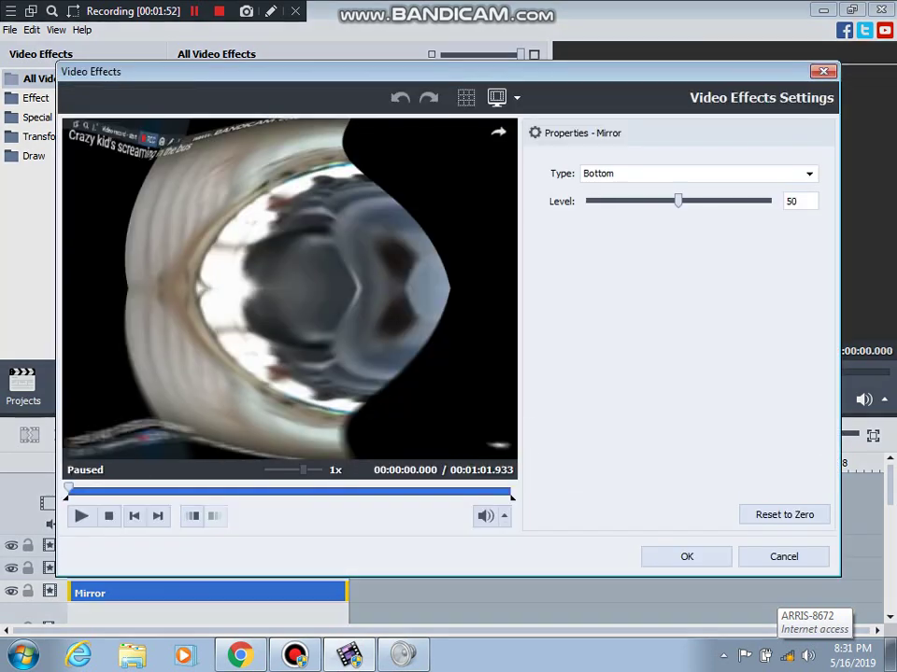
pyautogui.click(697, 173)
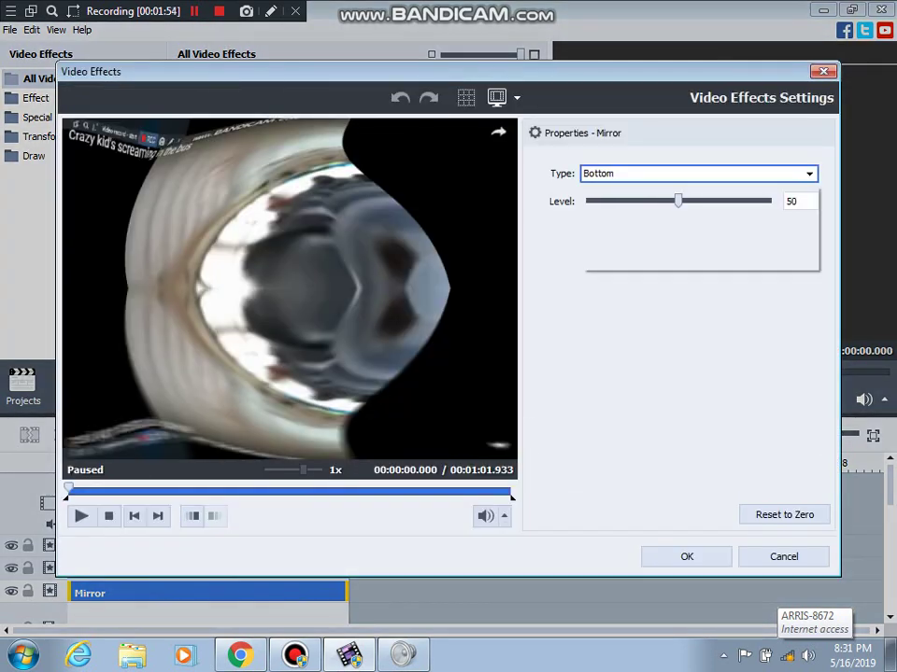
pyautogui.click(594, 237)
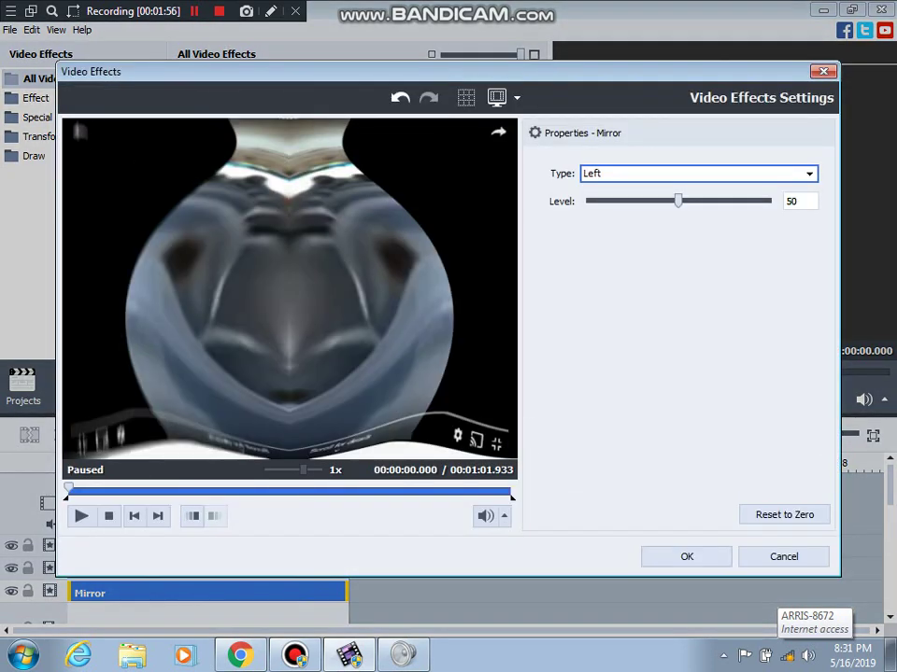
pyautogui.click(685, 557)
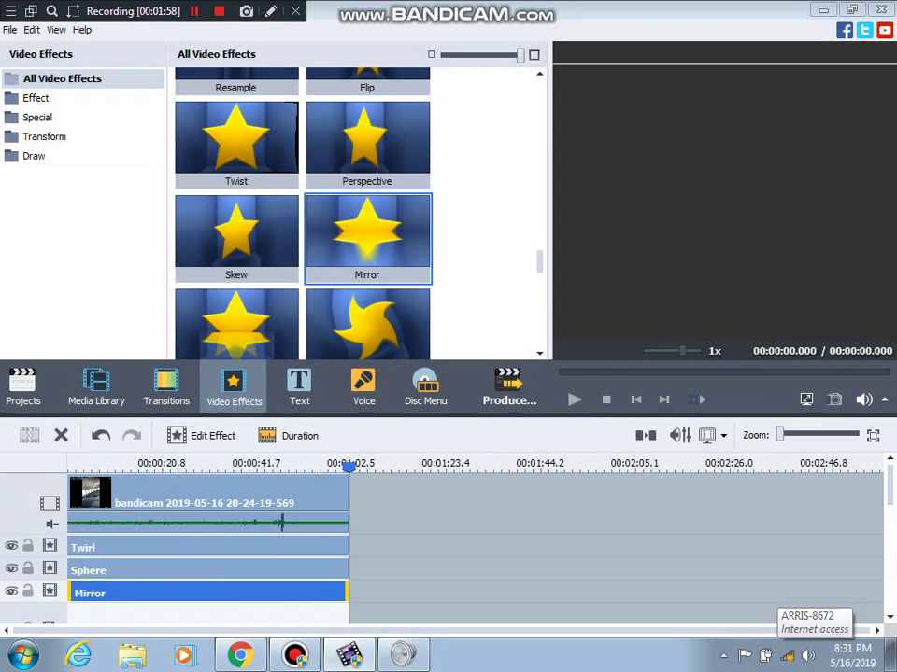
# - Add a fourth video effects line and place the Wave effect on it, extended to the clip's full length
pyautogui.rightClick(374, 594)
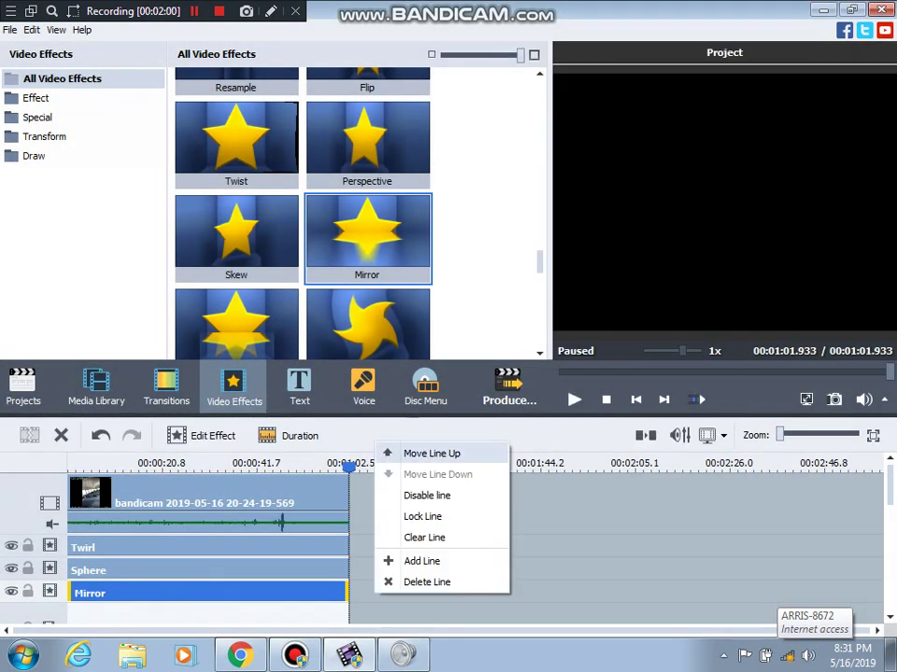
pyautogui.click(422, 561)
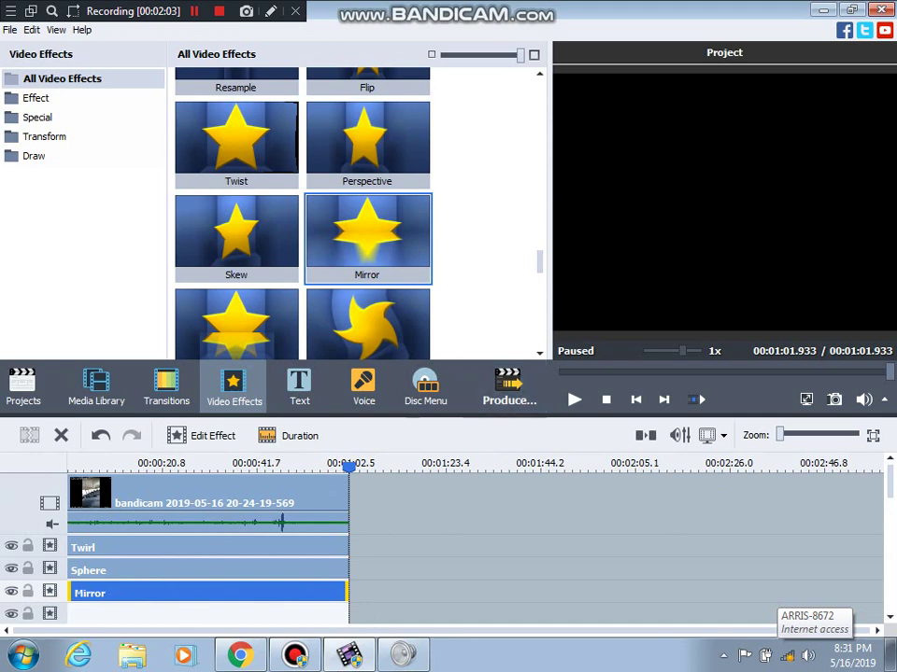
pyautogui.scroll(-2, 302, 213)
pyautogui.scroll(-2, 302, 213)
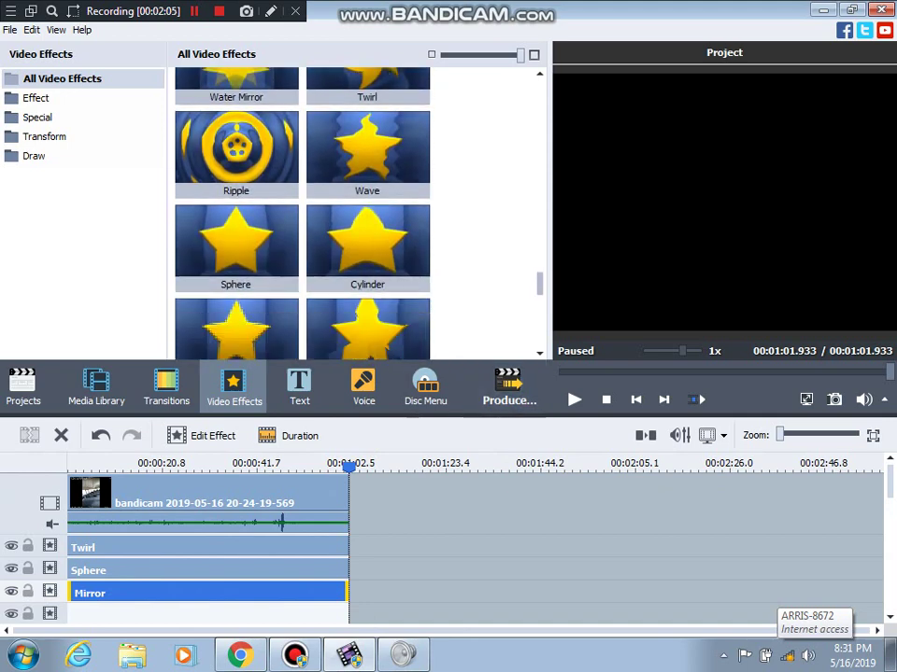
pyautogui.moveTo(367, 141); pyautogui.dragTo(154, 613)
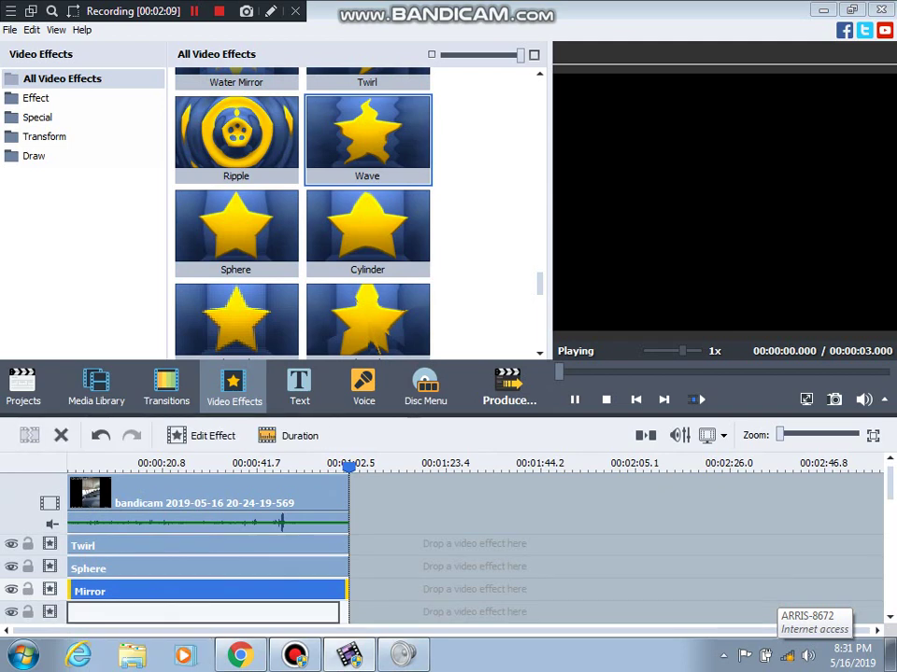
pyautogui.moveTo(337, 614); pyautogui.dragTo(351, 613)
# - Set the Wave effect's speed to 80, amplitude to 100 and peaks to 2
pyautogui.click(201, 435)
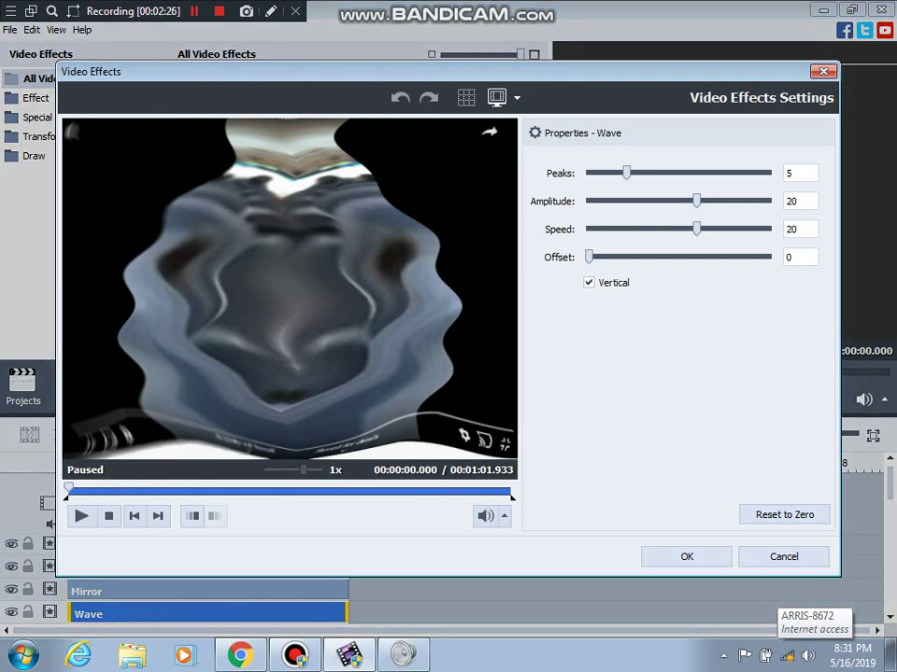
pyautogui.moveTo(696, 229); pyautogui.dragTo(750, 229)
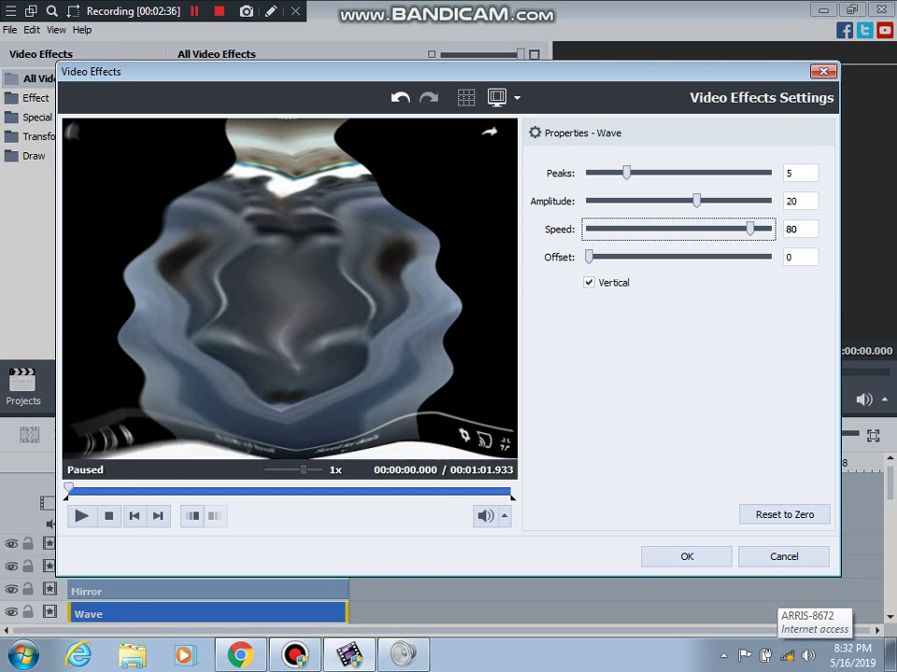
pyautogui.click(673, 173)
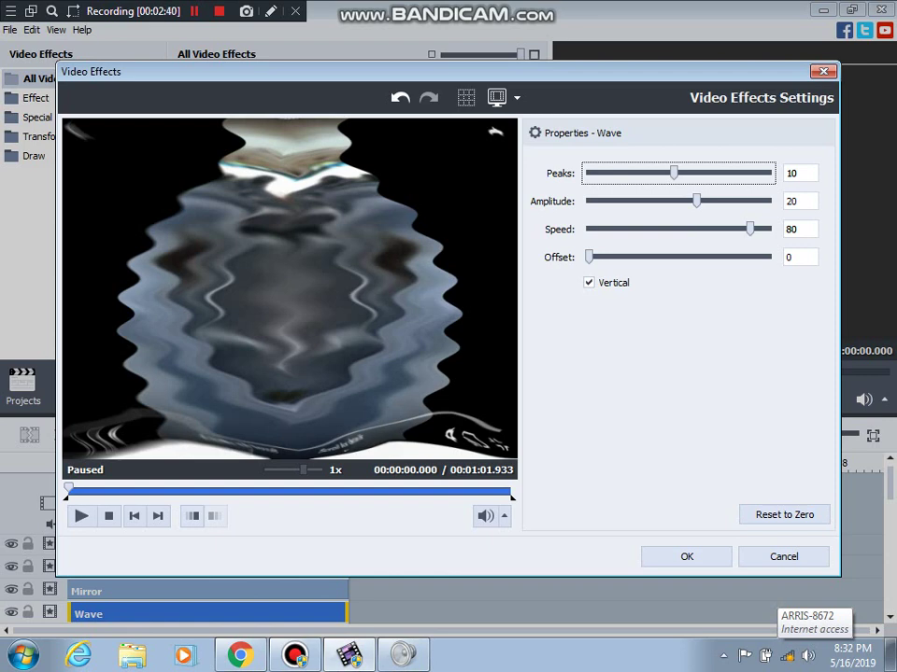
pyautogui.moveTo(697, 201); pyautogui.dragTo(768, 201)
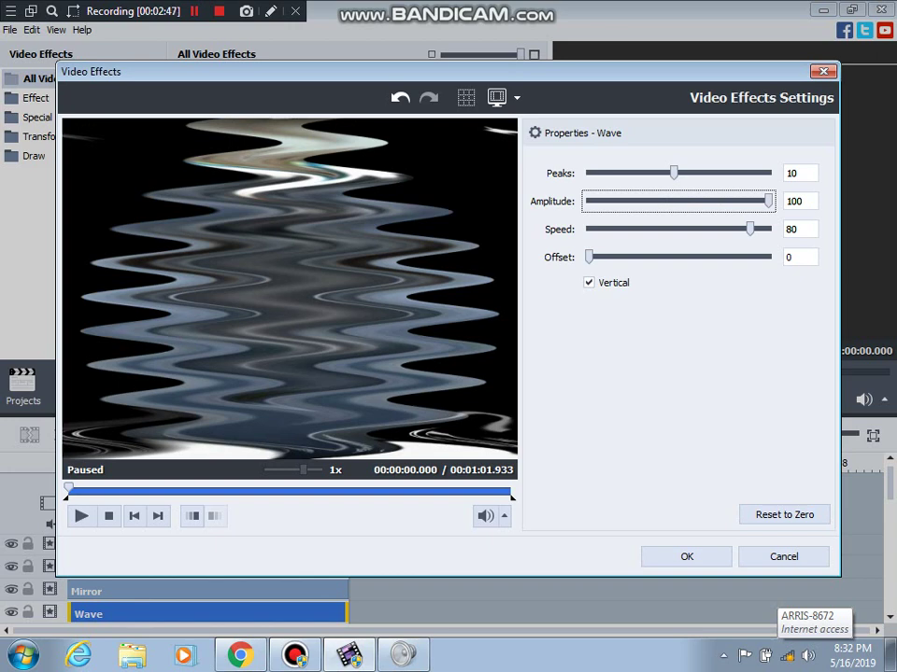
pyautogui.moveTo(673, 172); pyautogui.dragTo(598, 173)
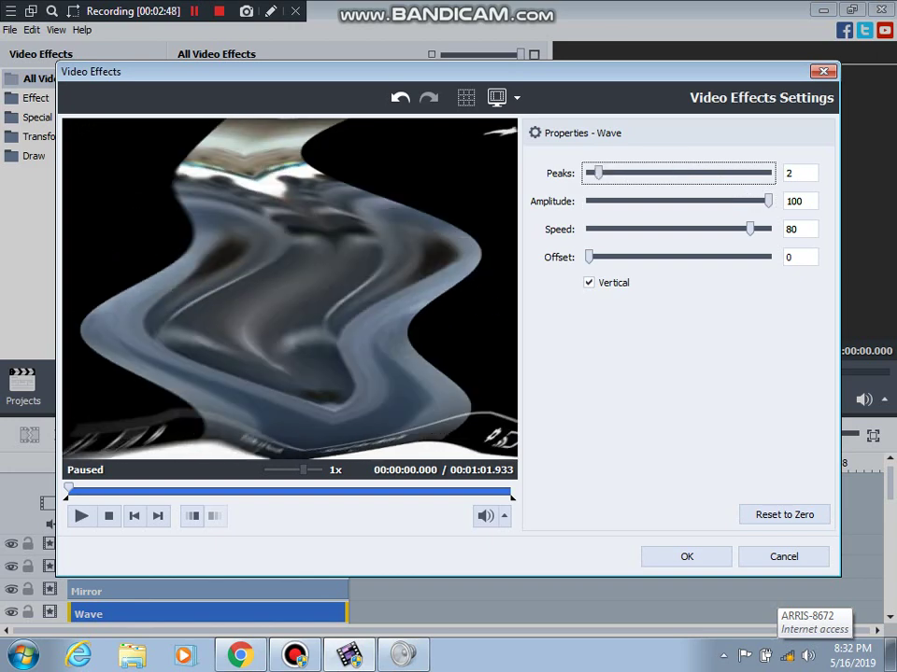
pyautogui.press('Left')
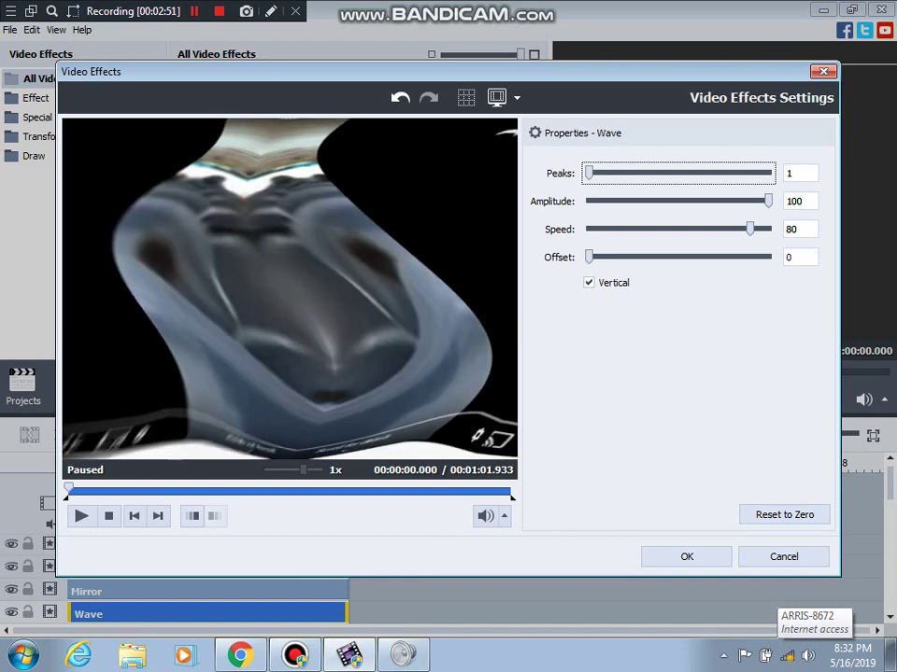
pyautogui.press('Right')
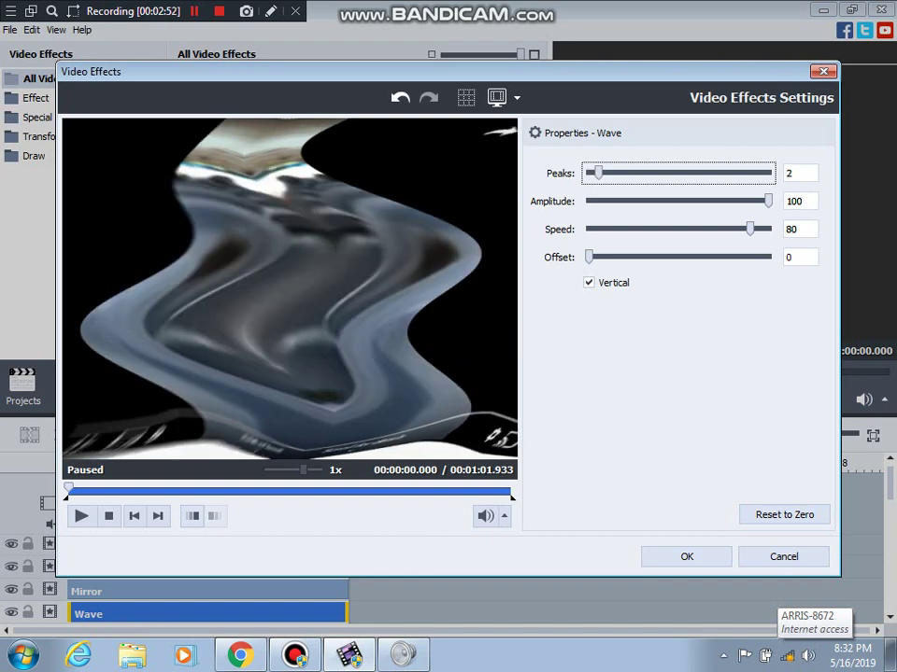
pyautogui.press('Return')
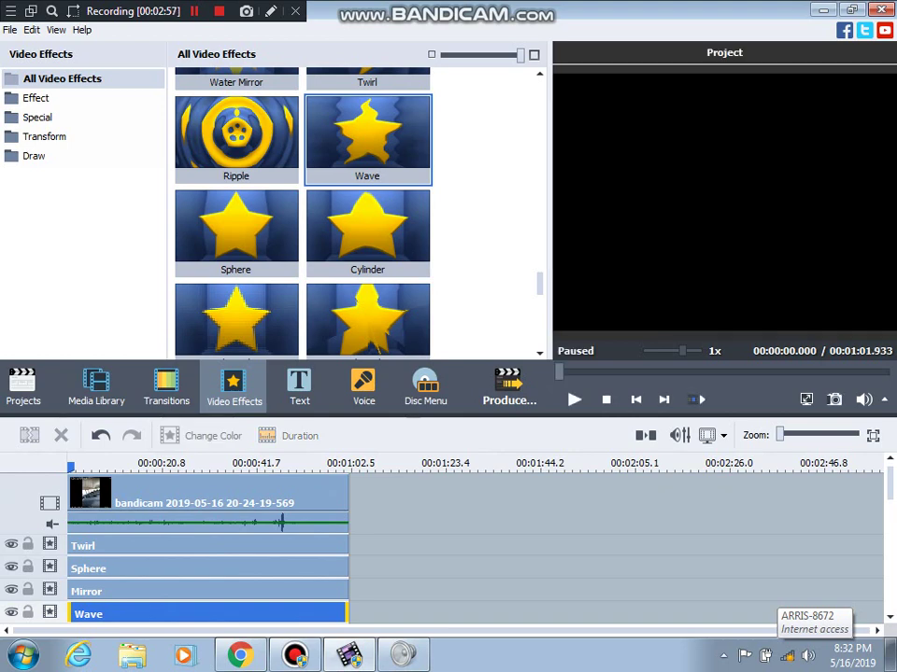
# - Apply color correction to the main video clip with hue -60, contrast 100 and saturation 100
pyautogui.click(207, 500)
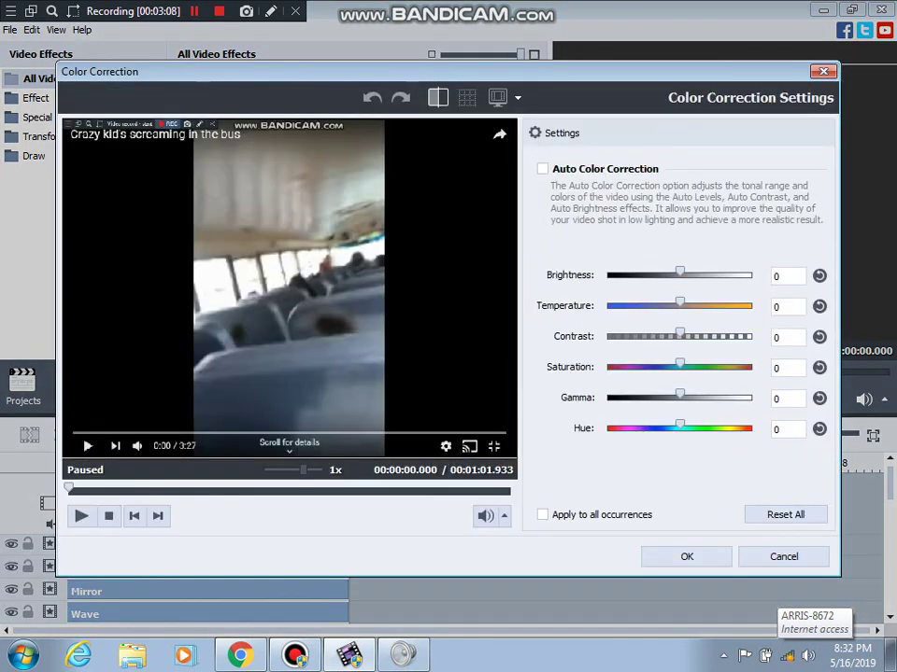
pyautogui.click(782, 429)
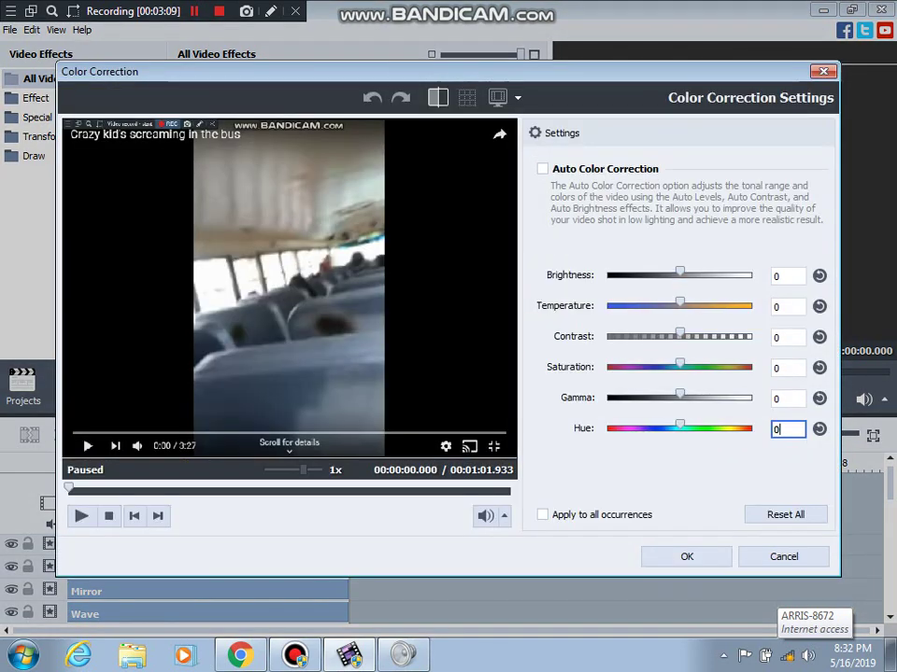
pyautogui.doubleClick(779, 429)
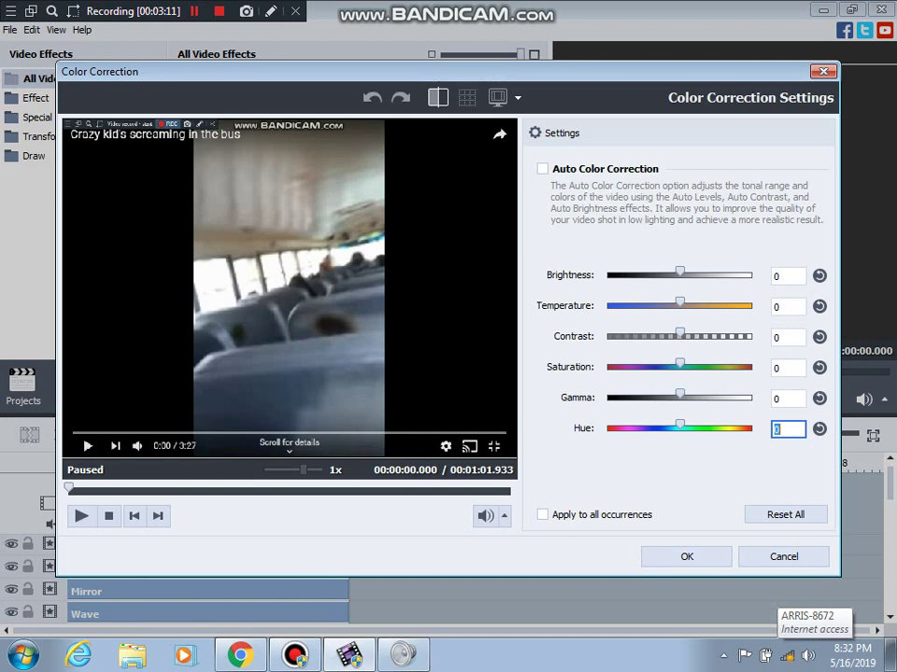
pyautogui.press('BackSpace')
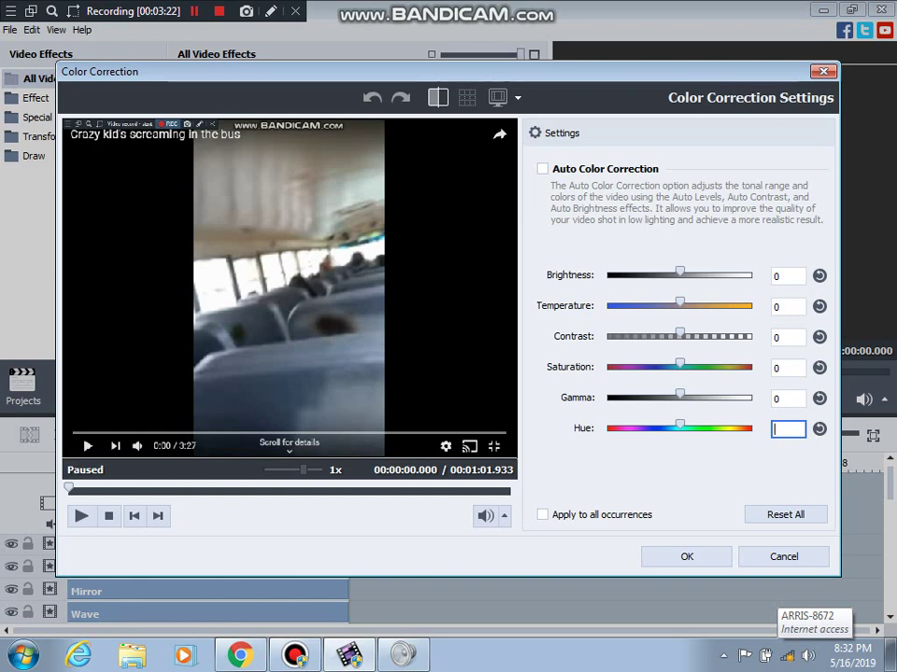
pyautogui.write('-60')
pyautogui.moveTo(680, 332); pyautogui.dragTo(752, 332)
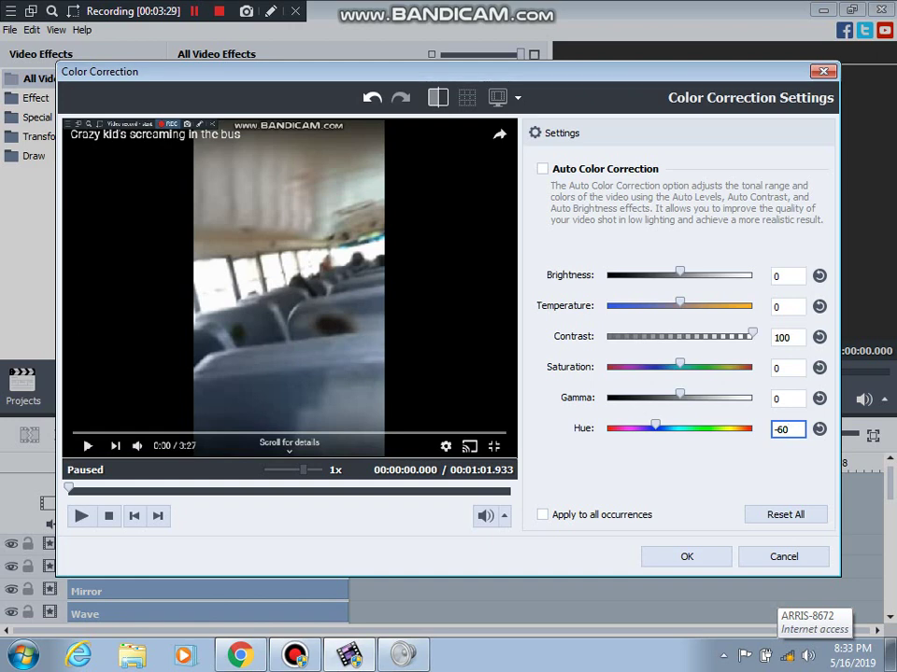
pyautogui.moveTo(680, 363); pyautogui.dragTo(752, 363)
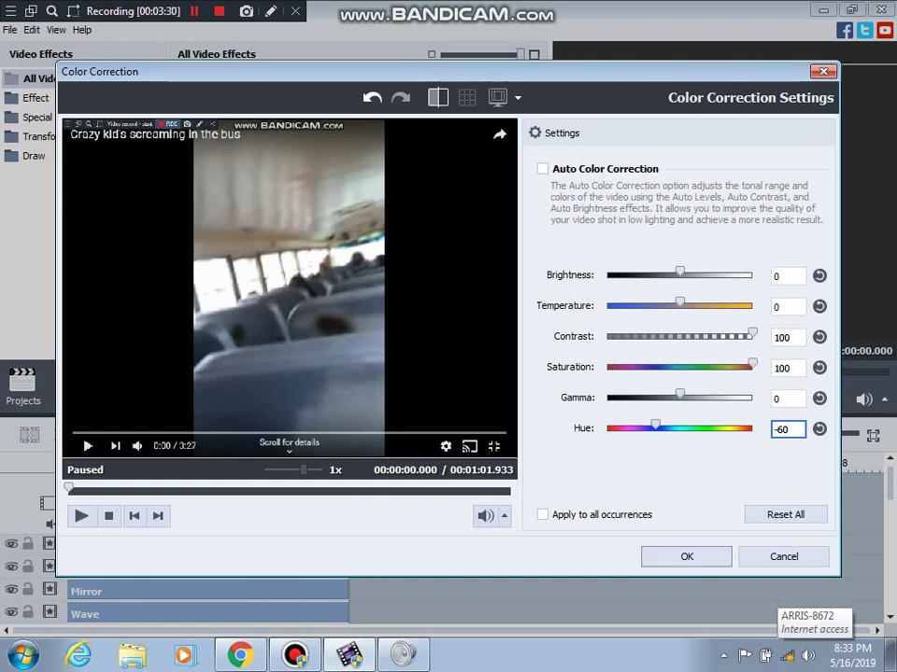
pyautogui.press('Return')
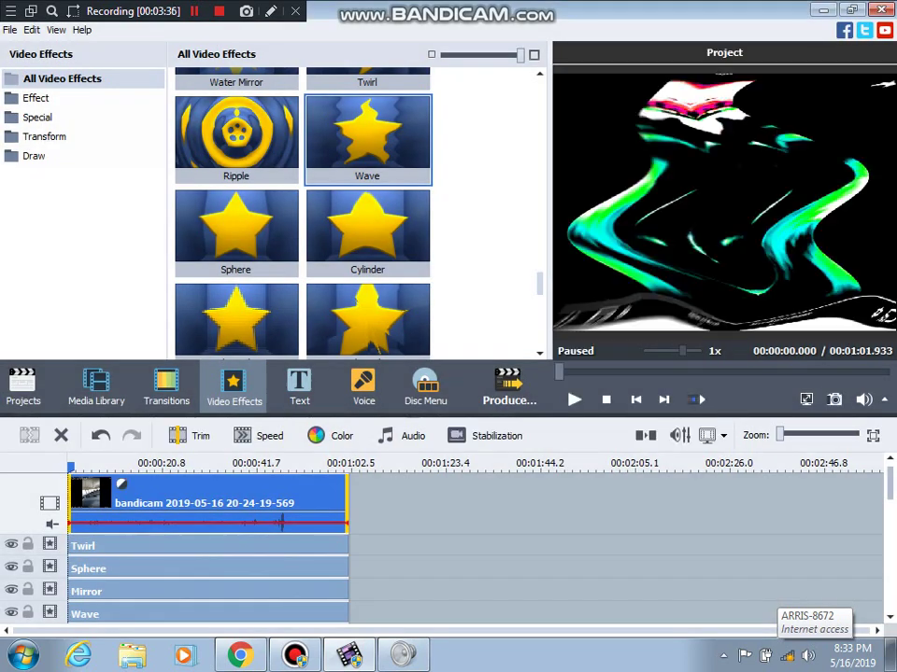
# - Place copies of the library clip at the start of the audio line and the voice line
pyautogui.scroll(-5, 207, 578)
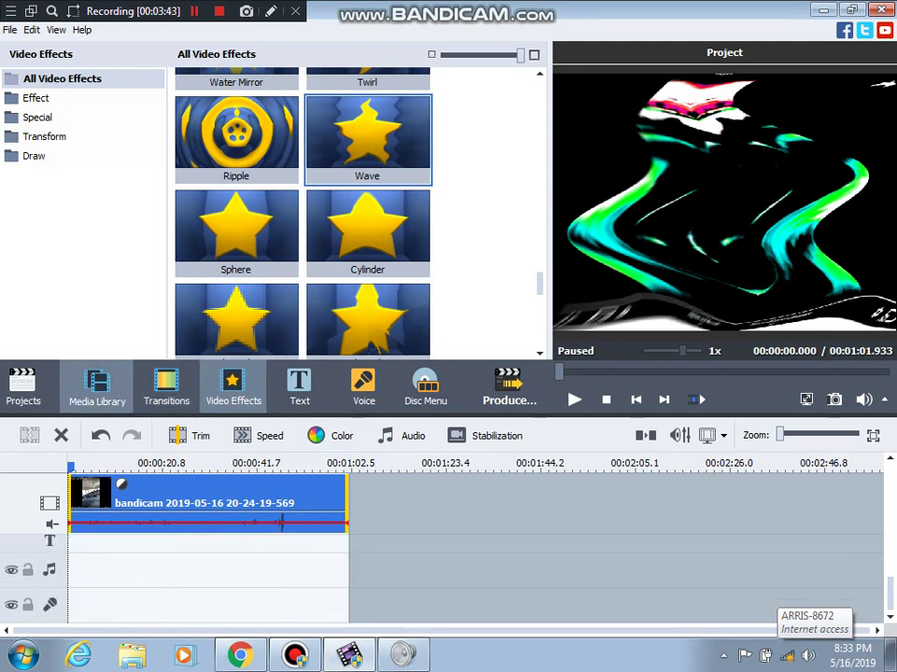
pyautogui.click(97, 388)
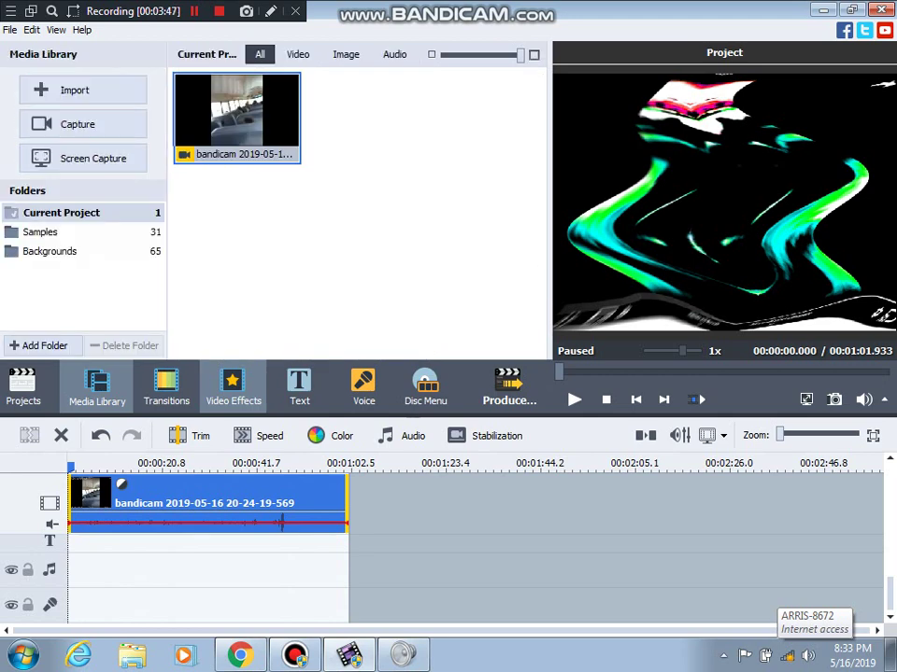
pyautogui.moveTo(237, 117); pyautogui.dragTo(156, 597)
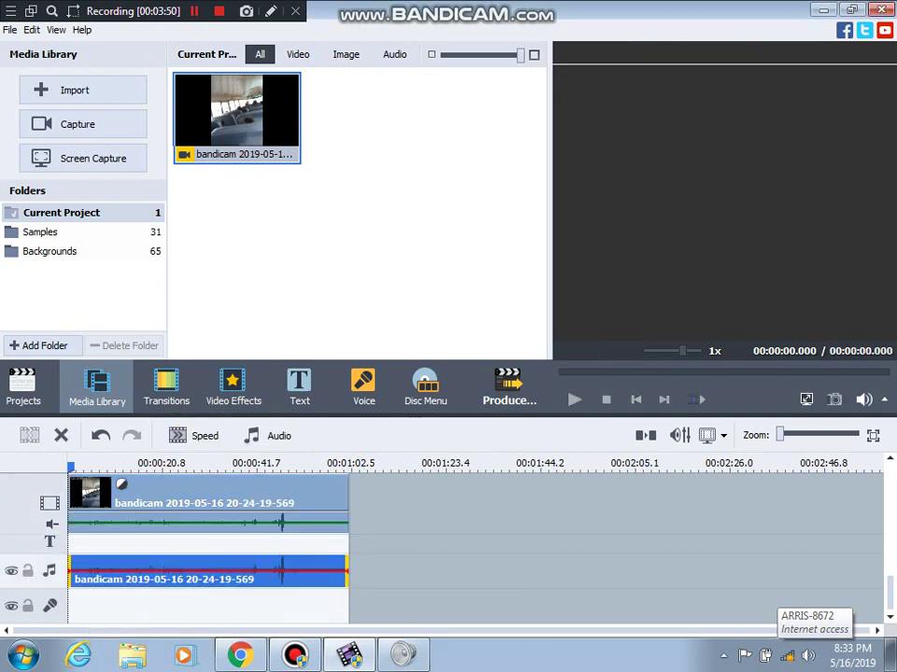
pyautogui.moveTo(236, 116); pyautogui.dragTo(140, 607)
# - Add extra audio lines to the timeline and place another copy of the clip on an empty one
pyautogui.rightClick(386, 606)
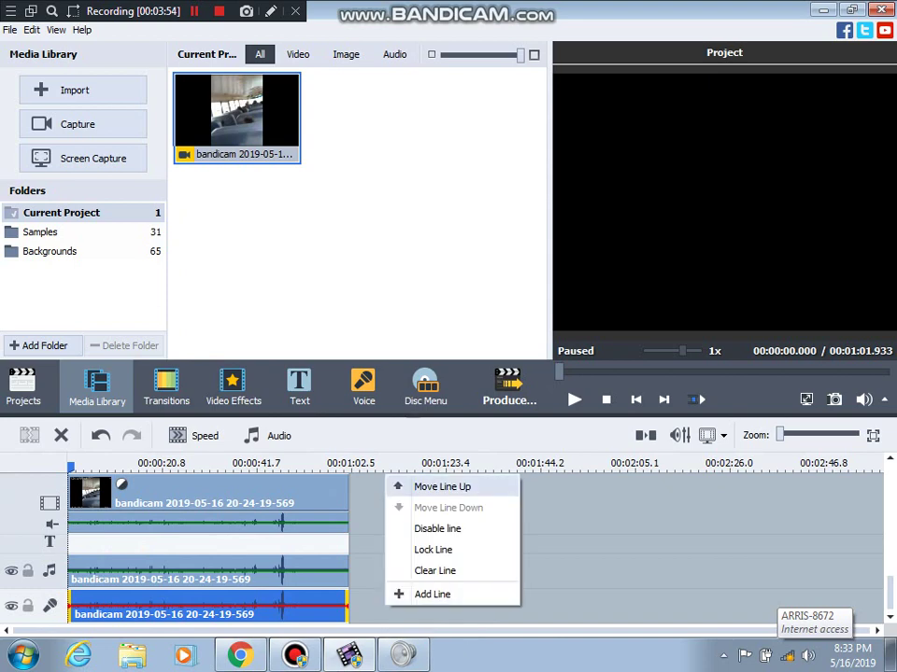
pyautogui.click(433, 594)
pyautogui.rightClick(377, 607)
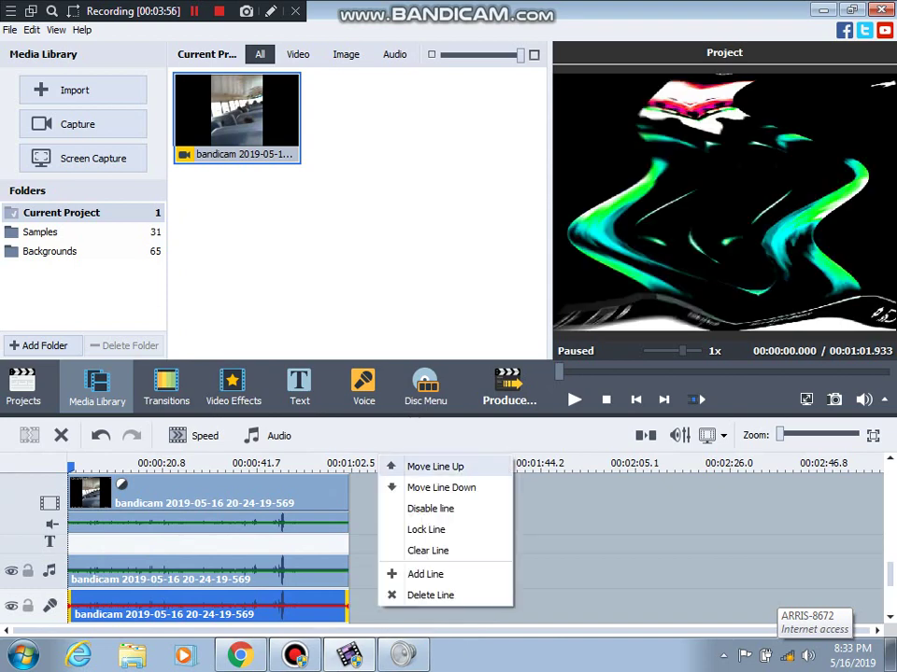
pyautogui.click(432, 574)
pyautogui.scroll(-3, 475, 569)
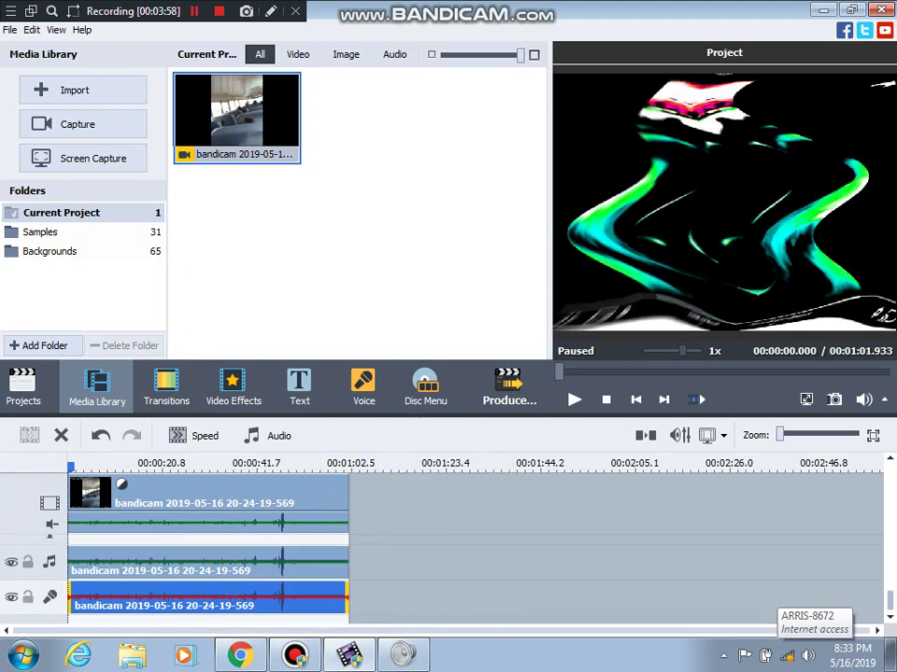
pyautogui.moveTo(237, 109); pyautogui.dragTo(154, 635)
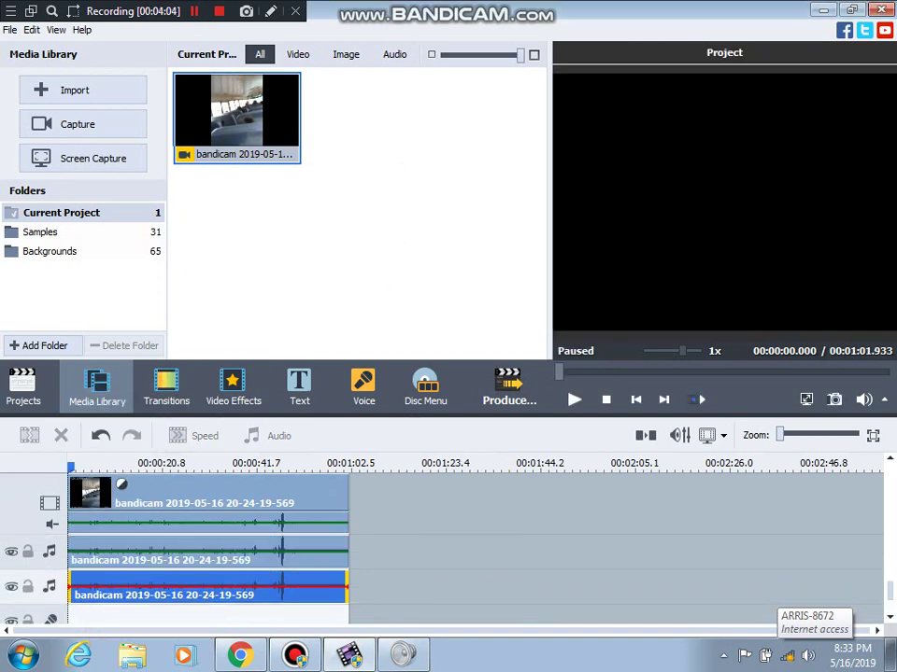
# - Mute the main video clip and place one more copy of the library clip on the next audio line
pyautogui.rightClick(129, 480)
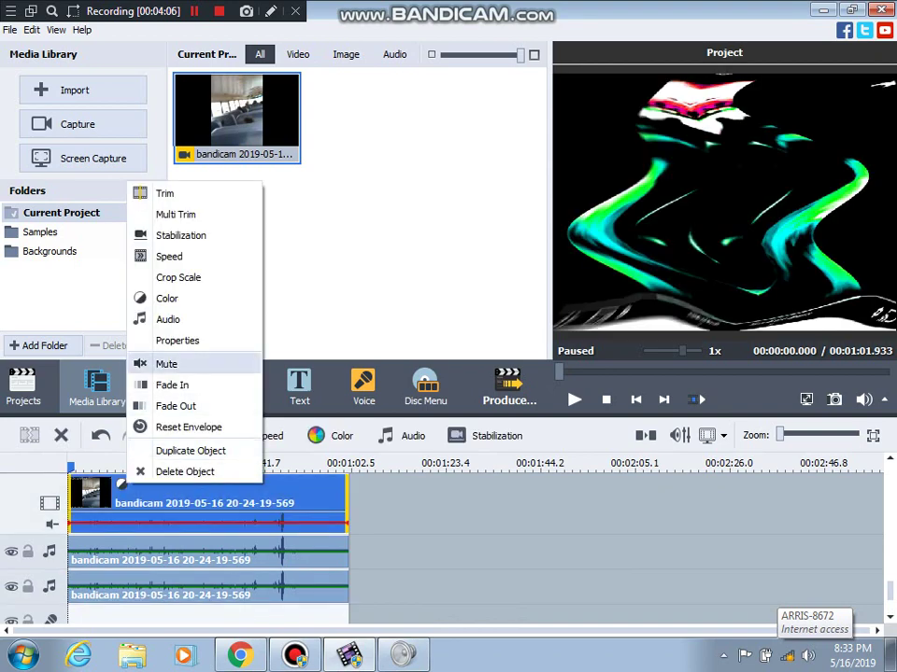
pyautogui.click(159, 365)
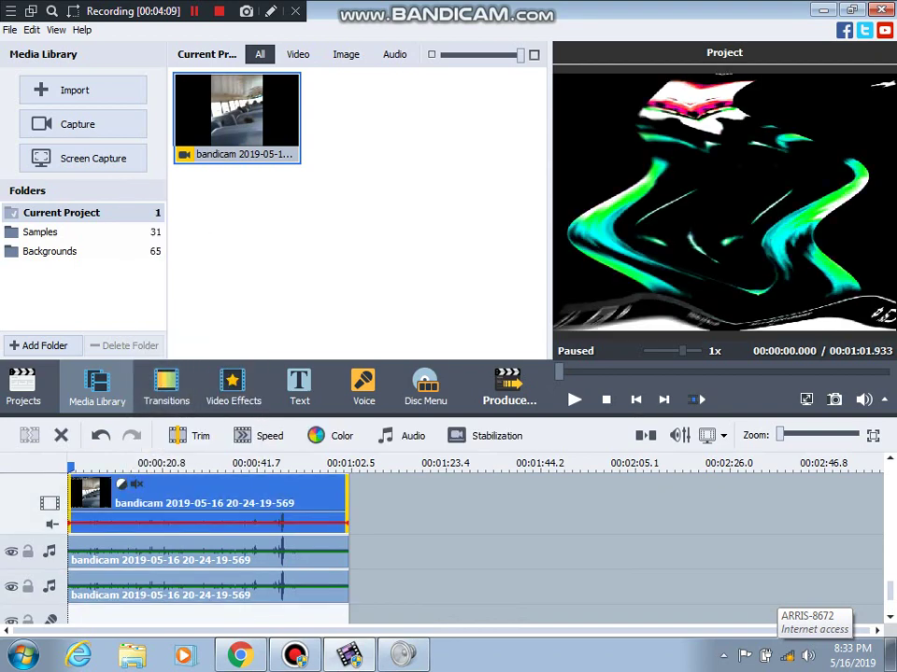
pyautogui.moveTo(236, 117); pyautogui.dragTo(152, 616)
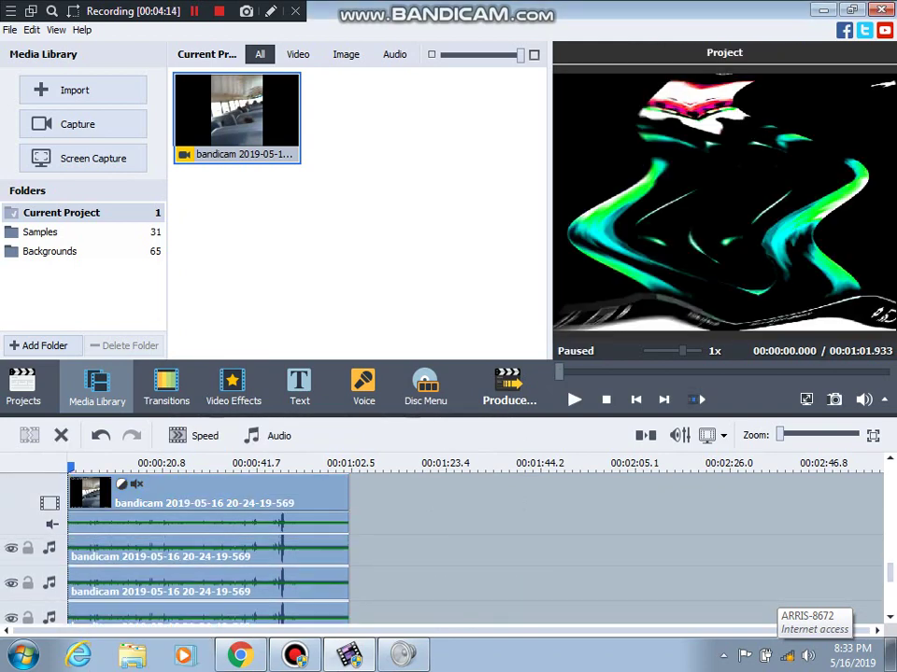
# - Enable Pitch Shift on the first audio copy with a rate of 110
pyautogui.click(208, 549)
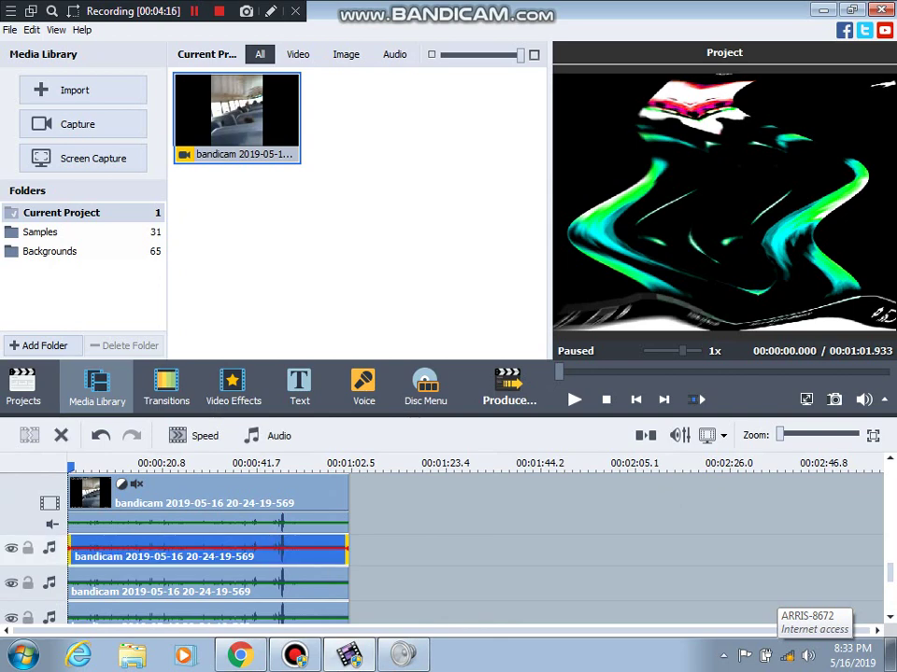
pyautogui.click(266, 435)
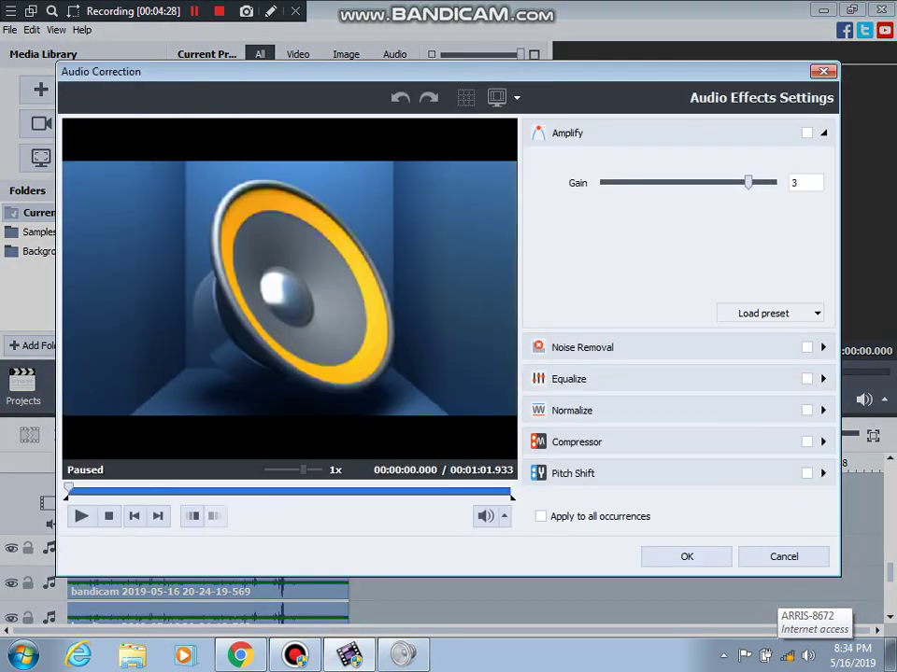
pyautogui.click(572, 474)
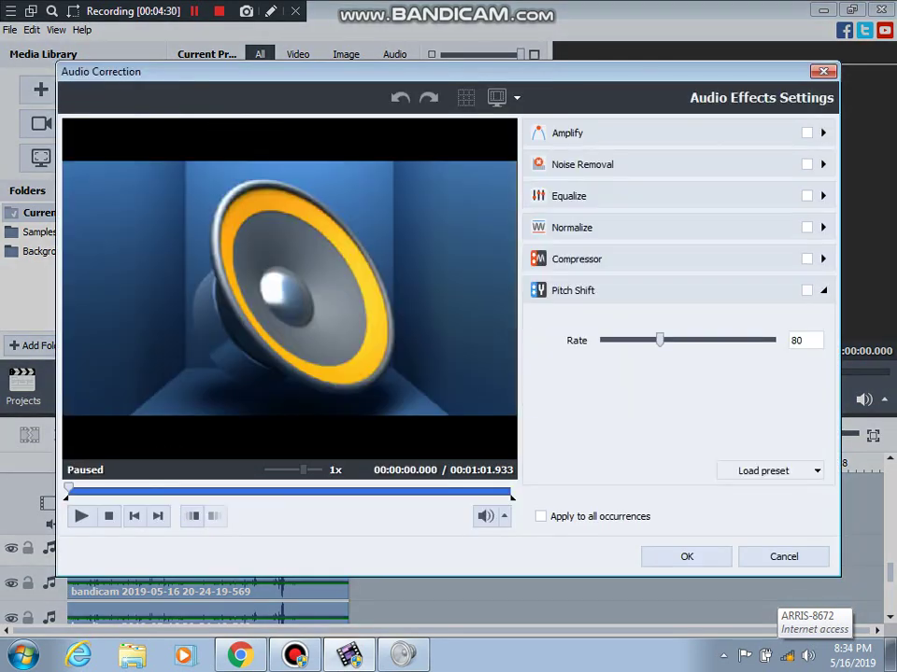
pyautogui.moveTo(660, 340); pyautogui.dragTo(704, 340)
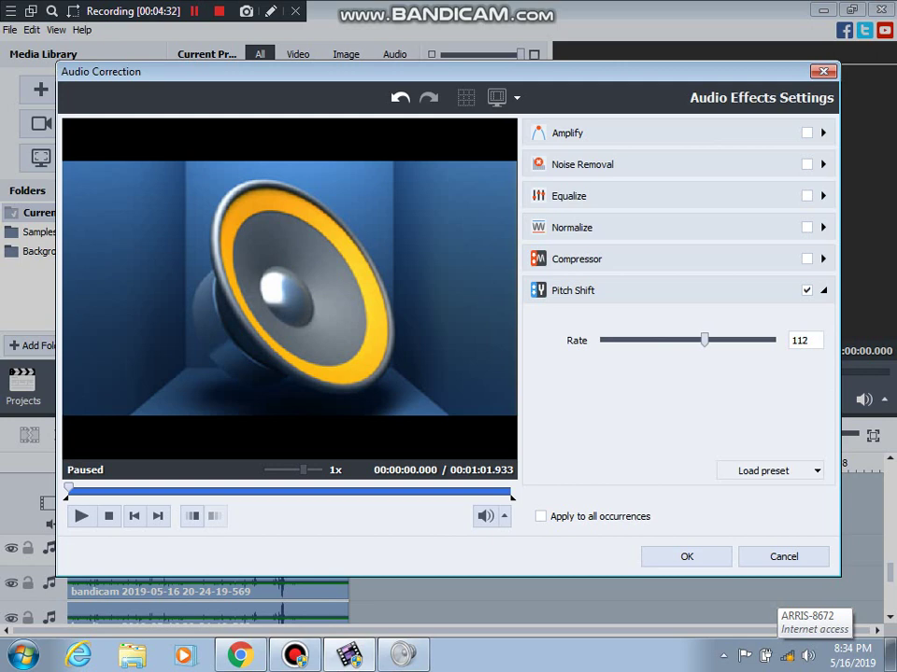
pyautogui.press('Left')
pyautogui.press('Left')
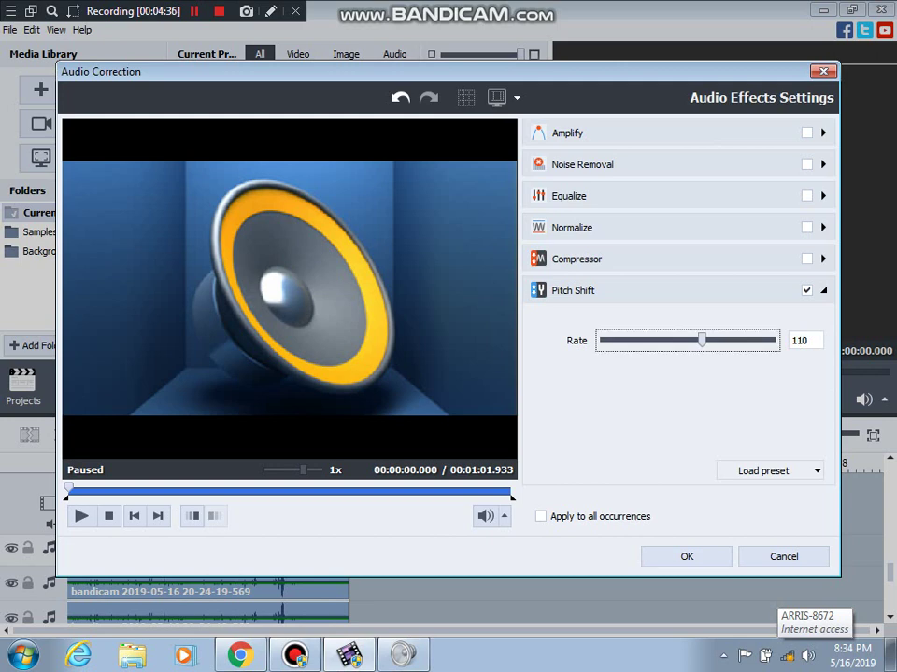
# - Set the first audio copy's Normalize level to 100 and its Amplify gain to 12, and apply the audio settings
pyautogui.click(571, 227)
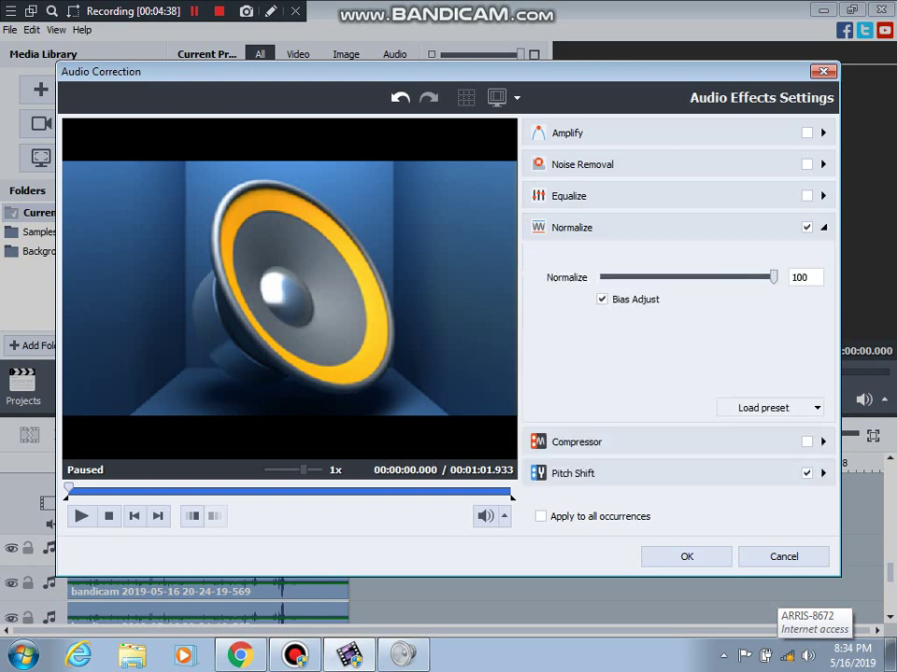
pyautogui.click(566, 133)
pyautogui.moveTo(748, 182); pyautogui.dragTo(773, 182)
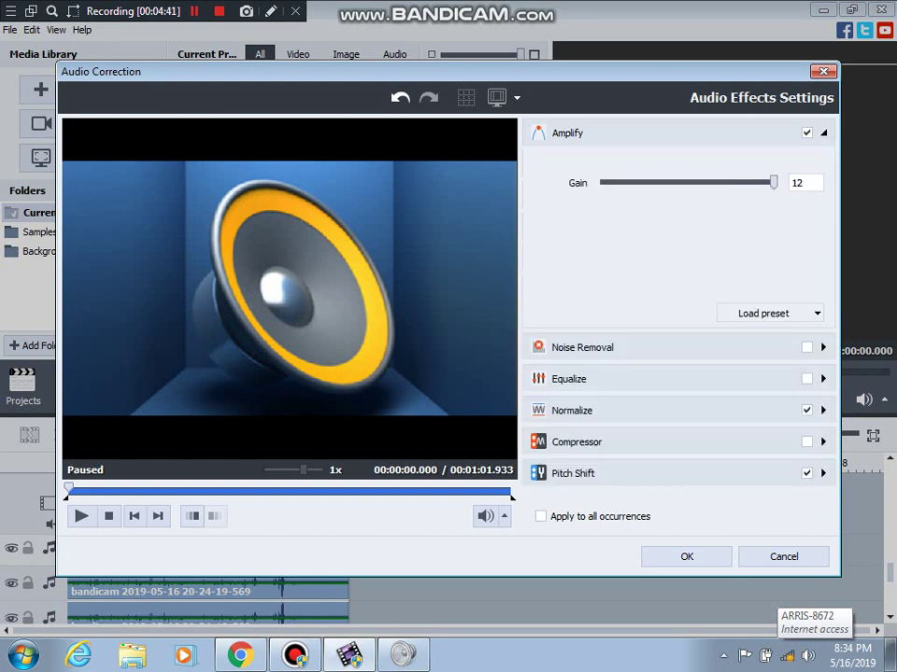
pyautogui.click(572, 474)
pyautogui.click(685, 556)
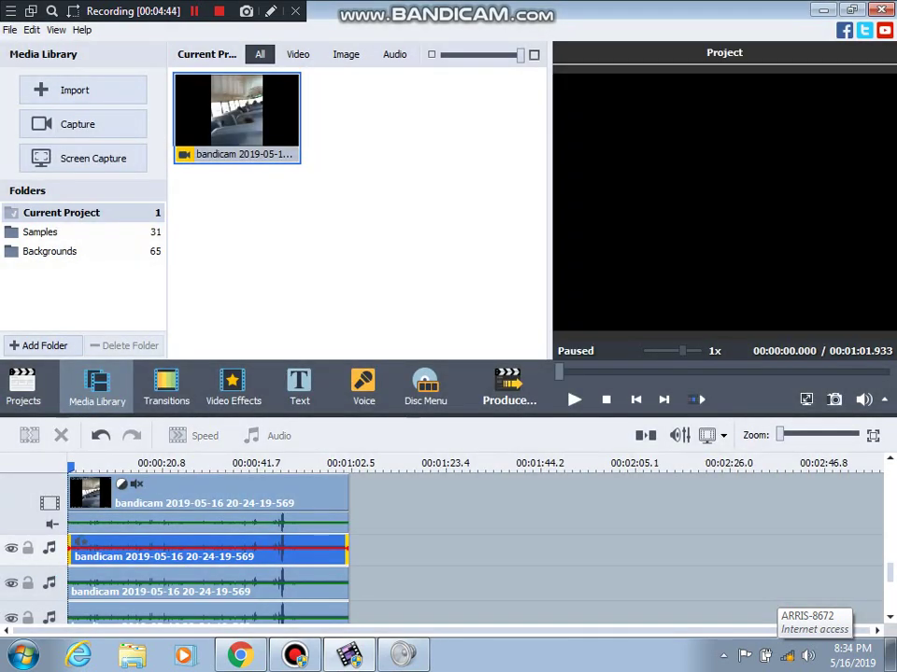
# - Enable Pitch Shift on the second audio copy with a rate of 130
pyautogui.click(207, 582)
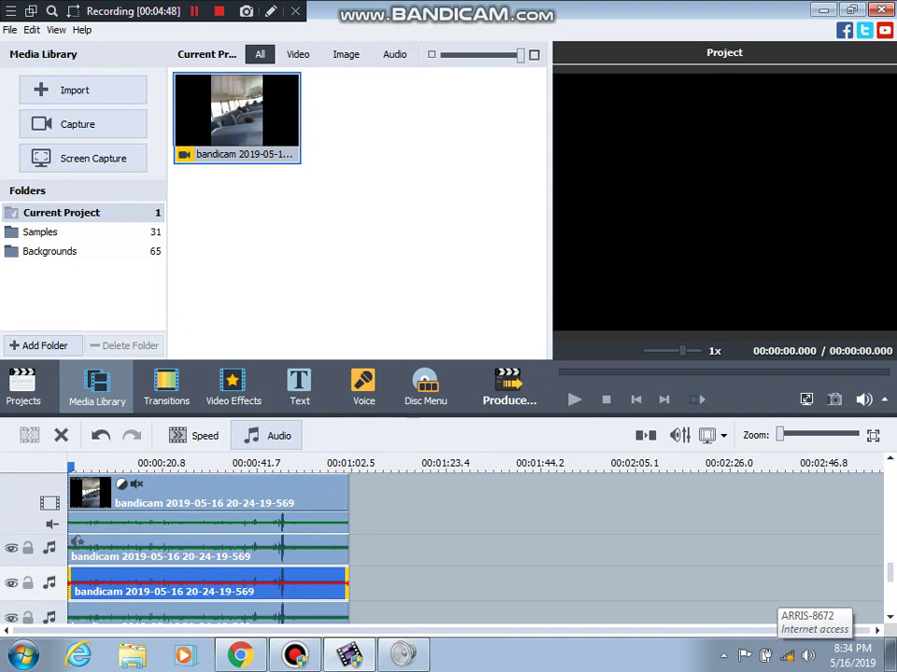
pyautogui.click(266, 435)
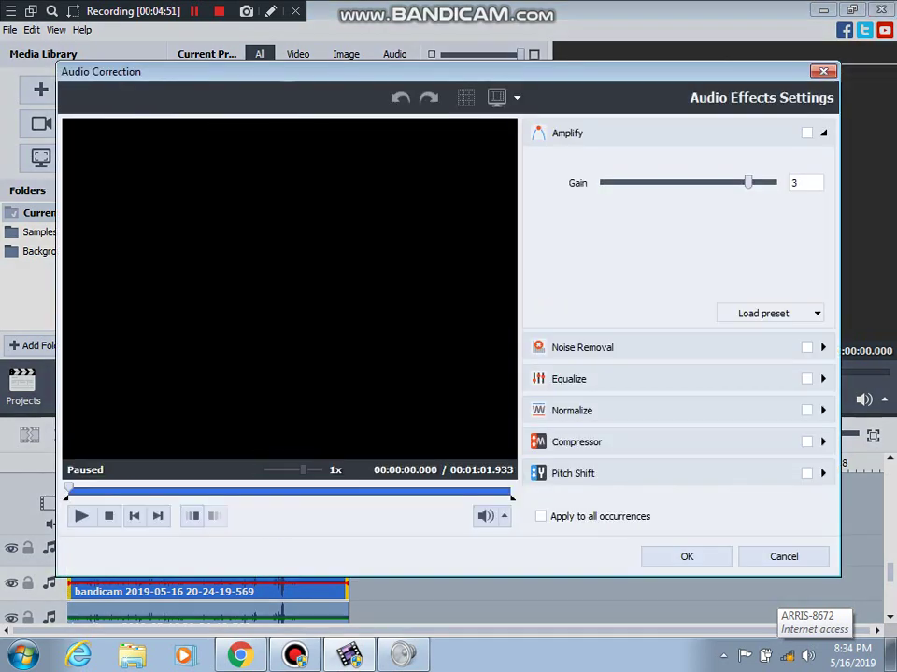
pyautogui.click(572, 472)
pyautogui.moveTo(660, 340); pyautogui.dragTo(732, 340)
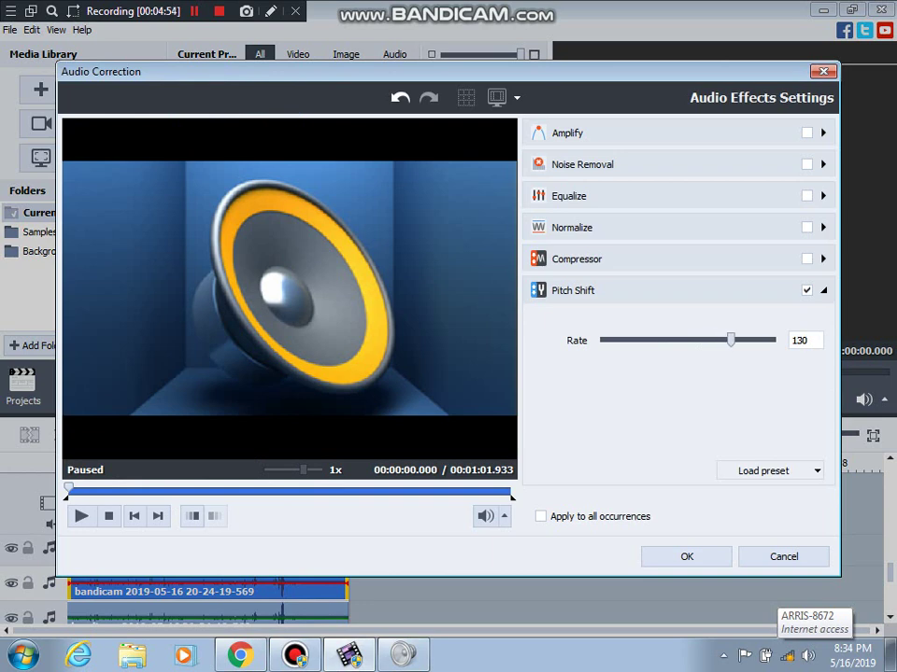
# - Set the second audio copy's Normalize level to maximum and its Amplify gain to 12, and apply the audio settings
pyautogui.click(572, 227)
pyautogui.moveTo(721, 276); pyautogui.dragTo(773, 277)
pyautogui.click(567, 133)
pyautogui.moveTo(748, 182); pyautogui.dragTo(773, 182)
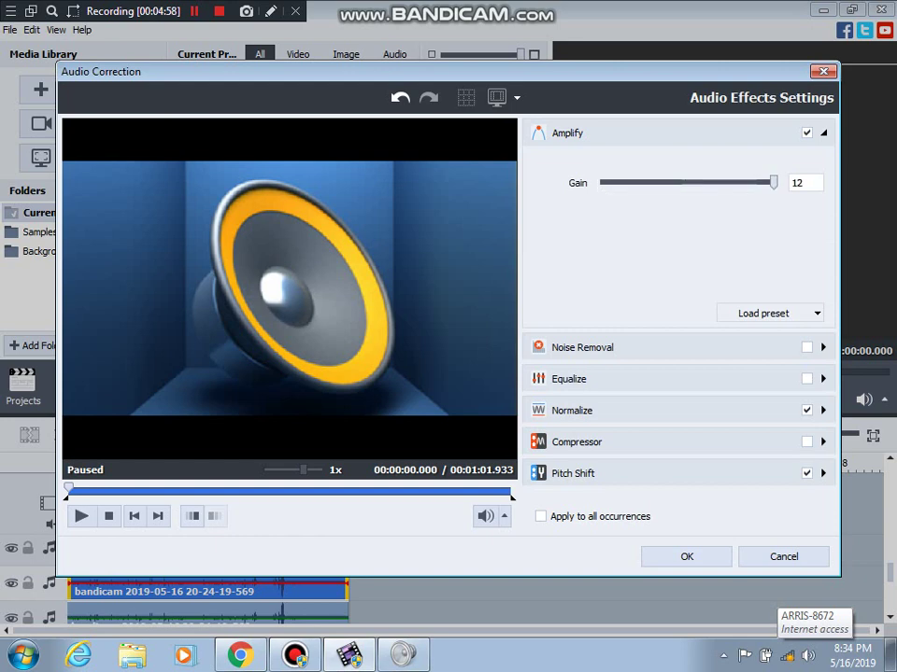
pyautogui.click(567, 133)
pyautogui.click(573, 290)
pyautogui.click(686, 557)
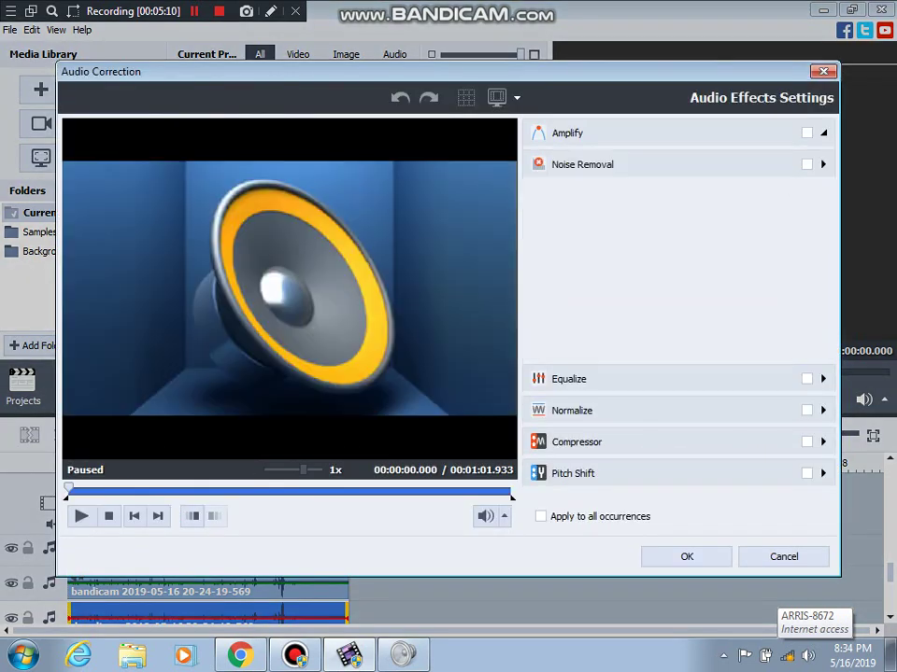
# - Apply Pitch Shift at rate 154 to the third audio copy, with Normalize level and Amplify gain at maximum
pyautogui.moveTo(660, 340); pyautogui.dragTo(764, 340)
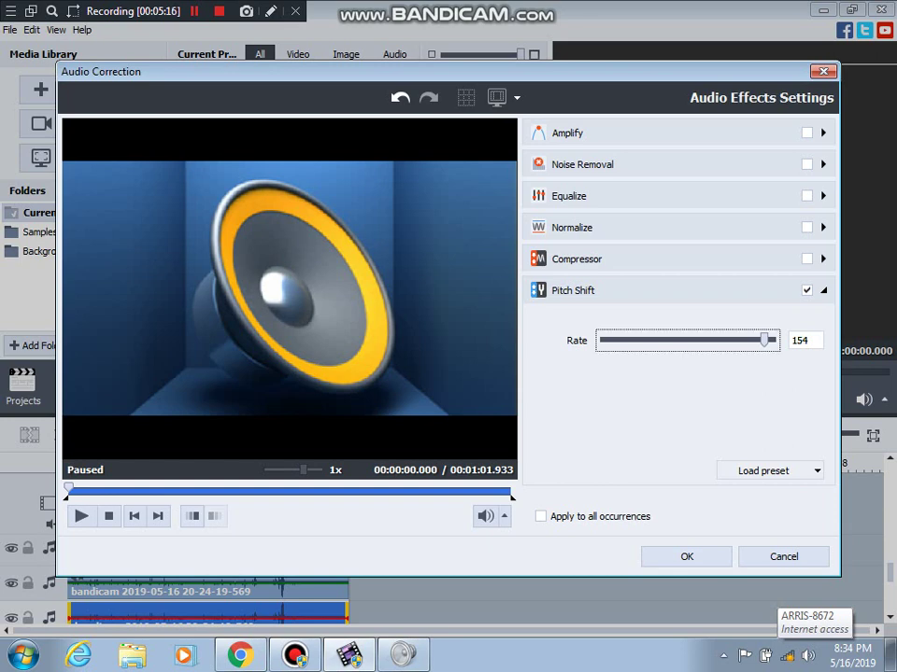
pyautogui.click(571, 227)
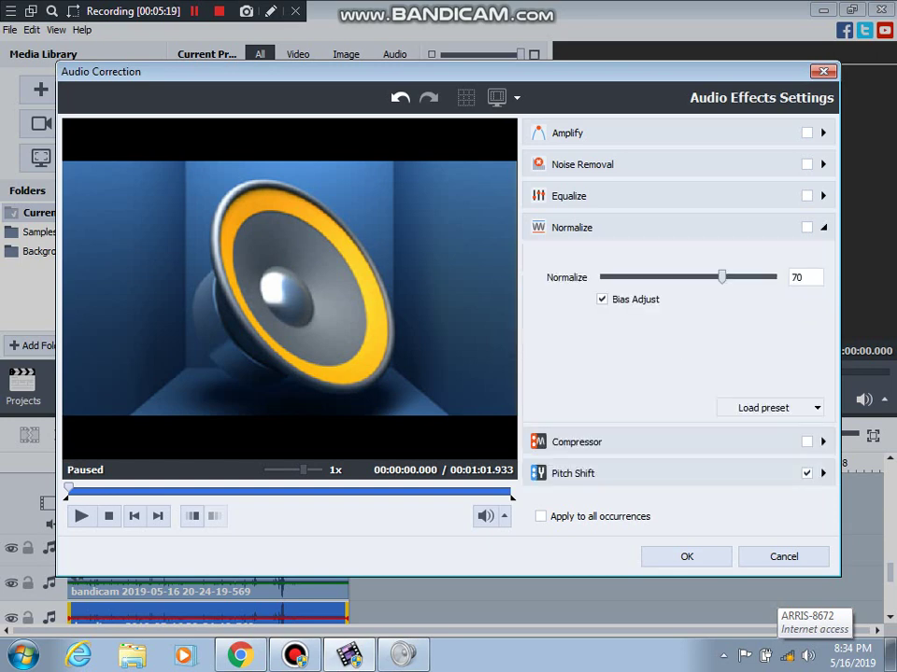
pyautogui.moveTo(721, 277); pyautogui.dragTo(775, 277)
pyautogui.click(567, 133)
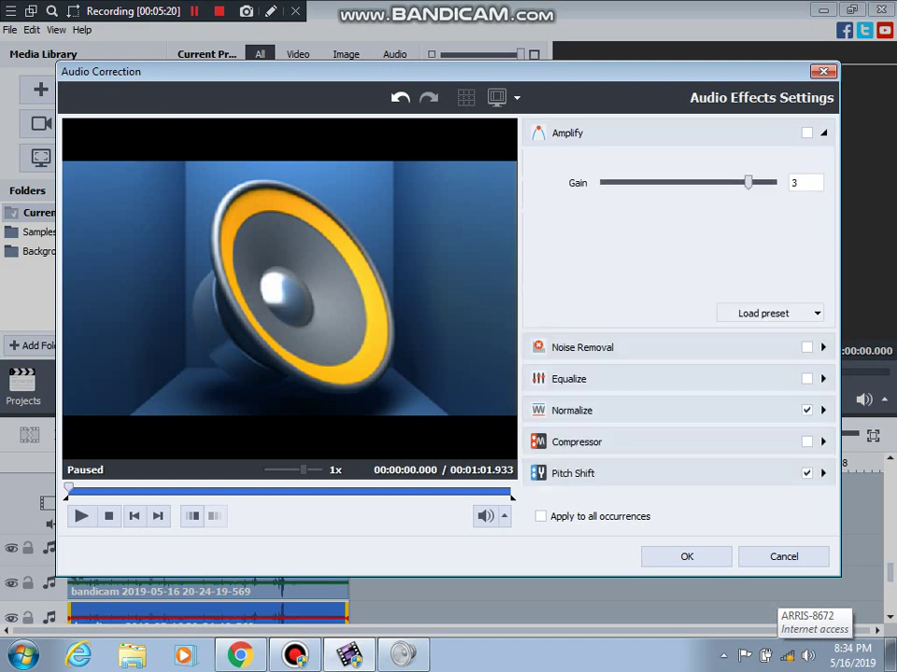
pyautogui.moveTo(748, 183); pyautogui.dragTo(774, 182)
pyautogui.click(573, 473)
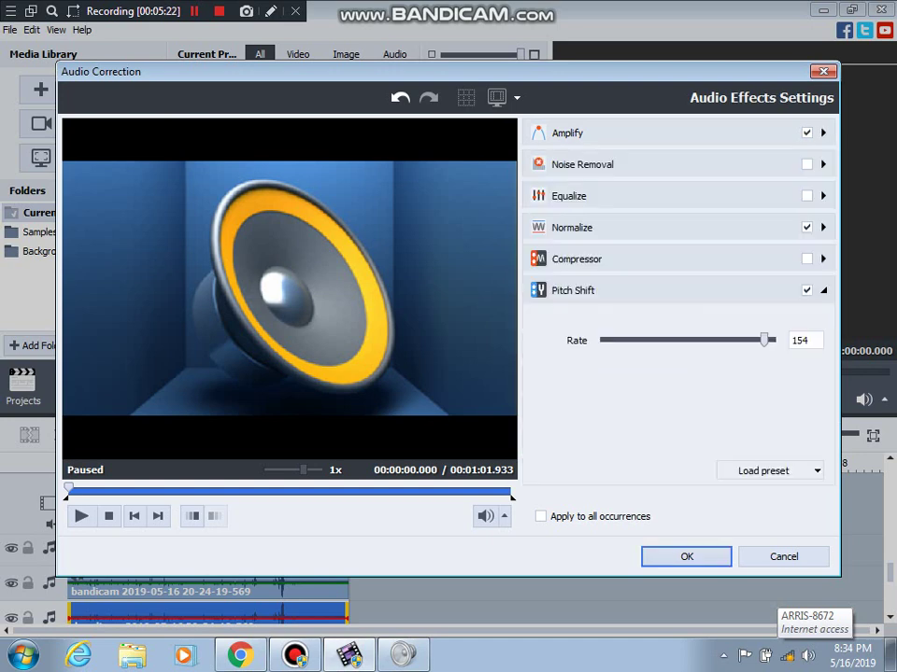
pyautogui.click(686, 557)
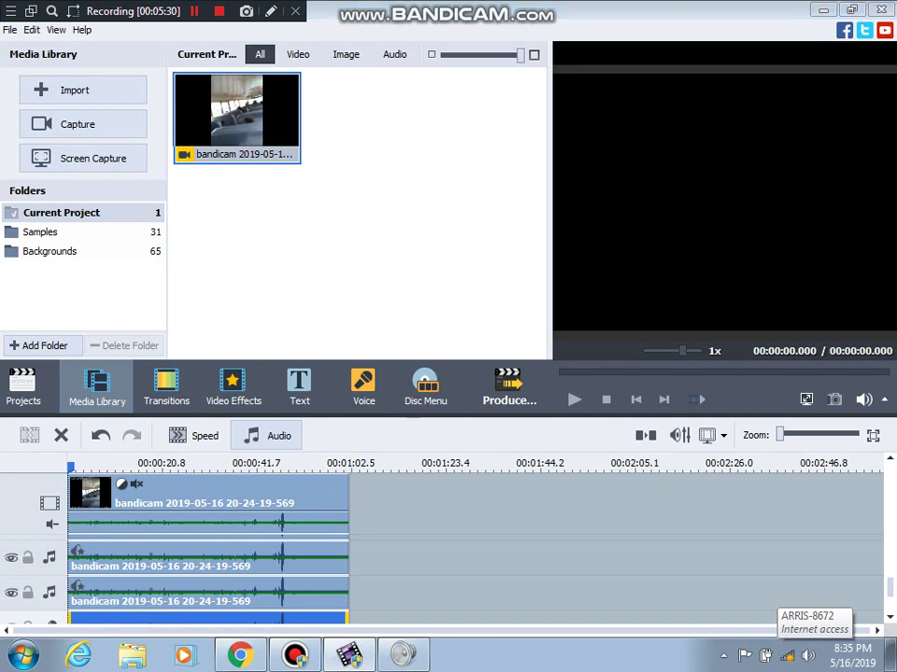
# - Enable Pitch Shift on the selected audio copy with a rate of about 91
pyautogui.click(267, 435)
pyautogui.click(573, 473)
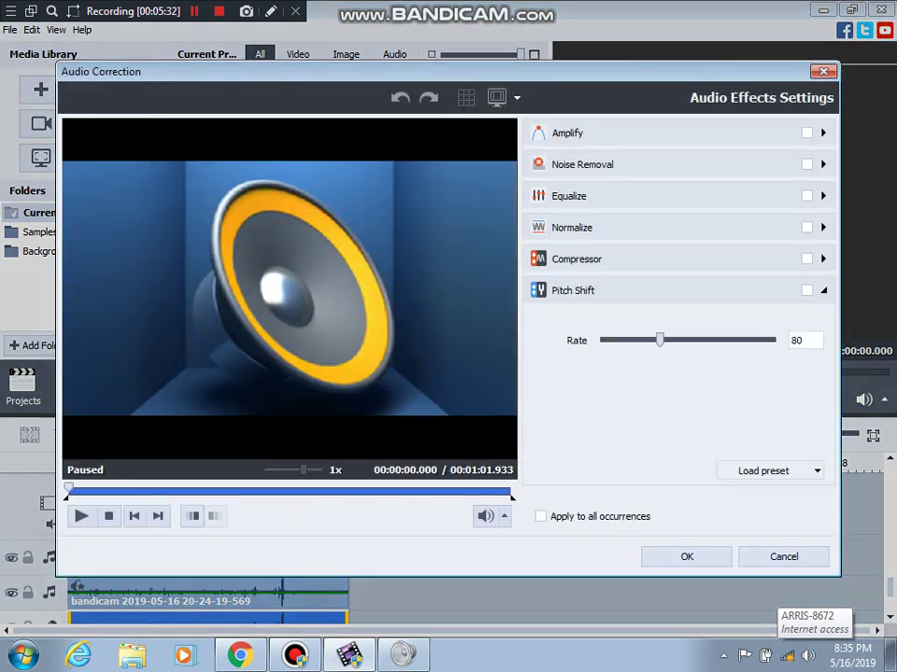
pyautogui.moveTo(659, 340)
pyautogui.mouseDown()
pyautogui.moveTo(685, 340)
pyautogui.moveTo(675, 340)
pyautogui.mouseUp()
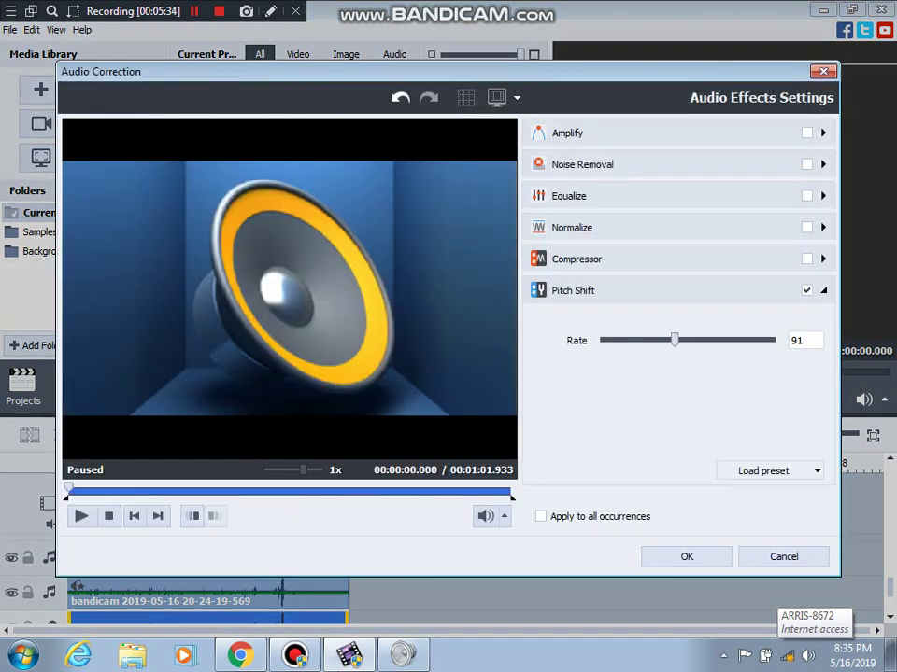
pyautogui.press('Right')
pyautogui.click(573, 290)
# - Set the selected audio copy's Normalize level and Amplify gain to maximum, and apply the audio settings
pyautogui.click(571, 227)
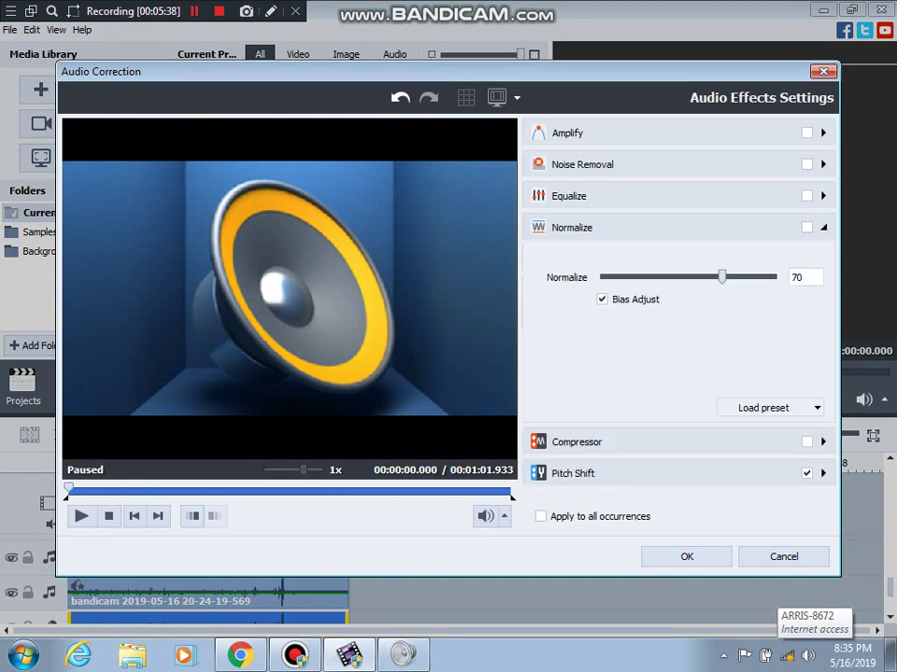
pyautogui.moveTo(718, 277); pyautogui.dragTo(774, 277)
pyautogui.click(571, 227)
pyautogui.click(567, 133)
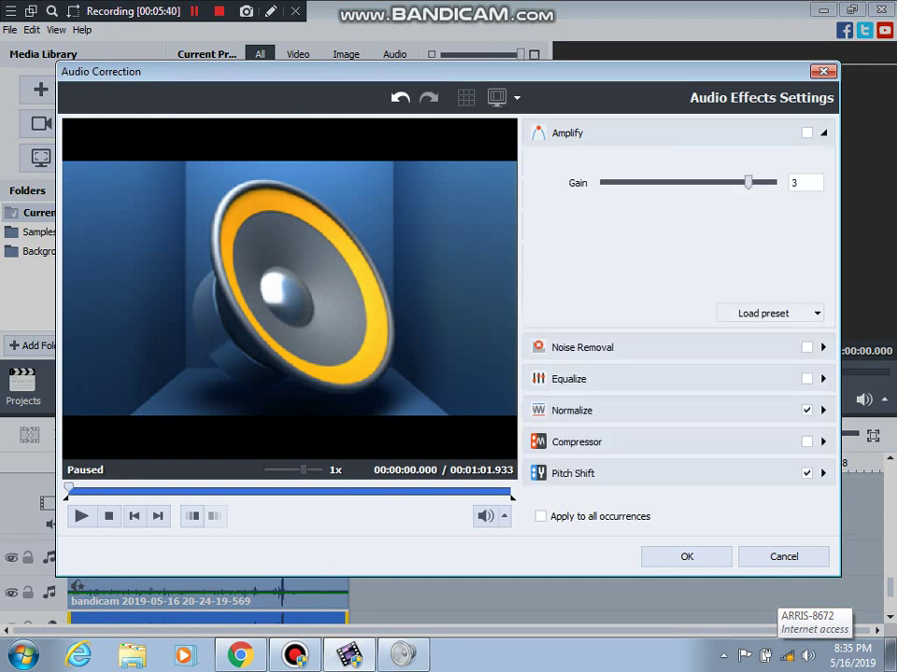
pyautogui.moveTo(747, 182); pyautogui.dragTo(773, 182)
pyautogui.click(687, 557)
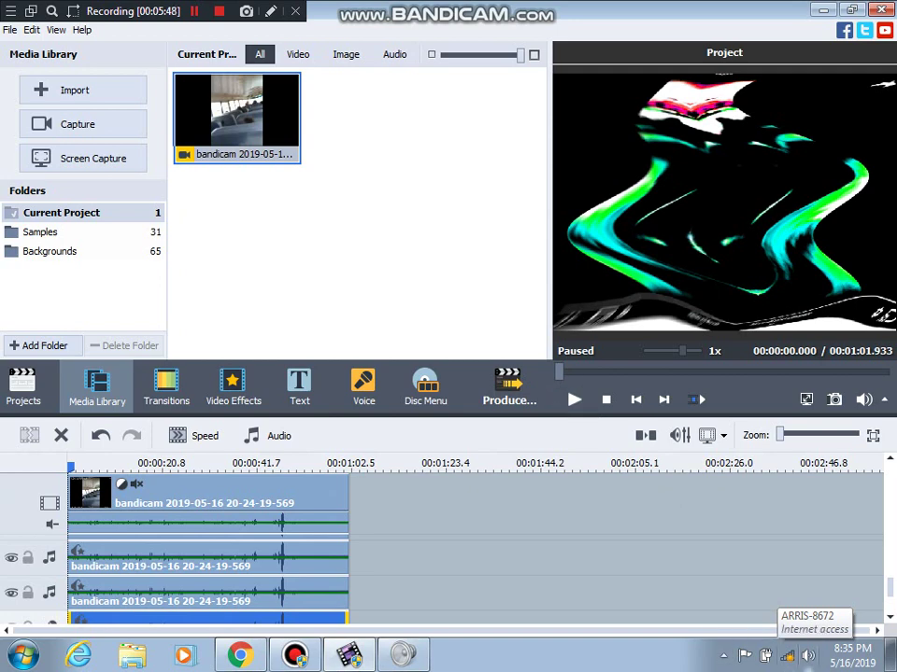
# - Open the system Volume Mixer and raise the Headphones volume to maximum
pyautogui.rightClick(808, 656)
pyautogui.click(784, 556)
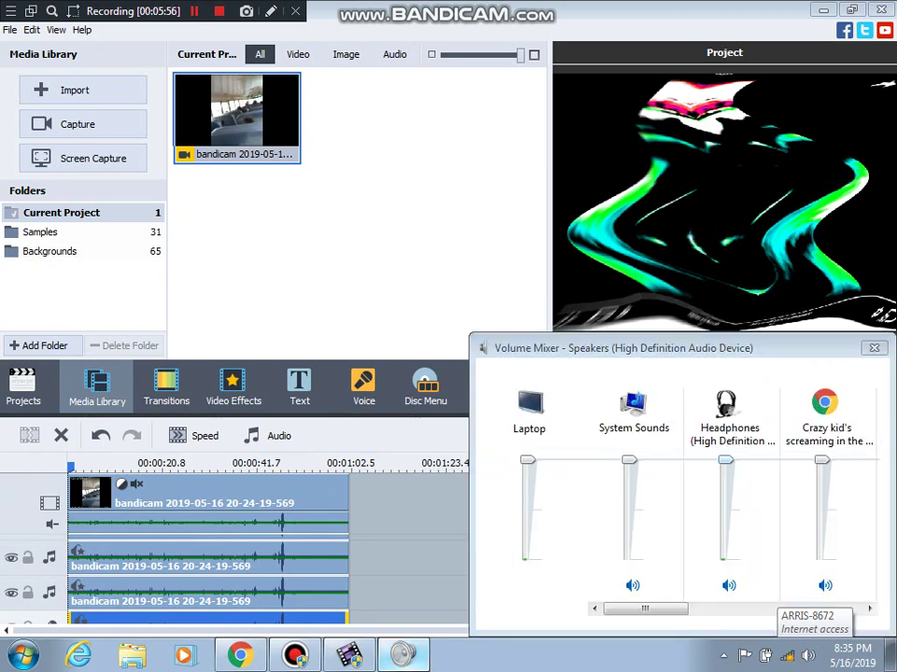
pyautogui.click(402, 654)
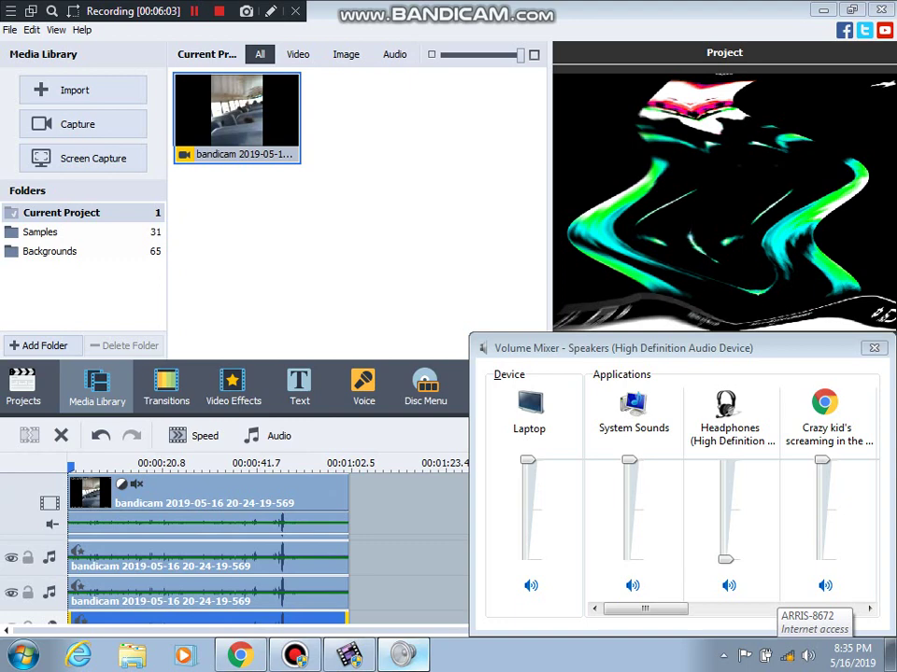
pyautogui.moveTo(724, 559); pyautogui.dragTo(725, 459)
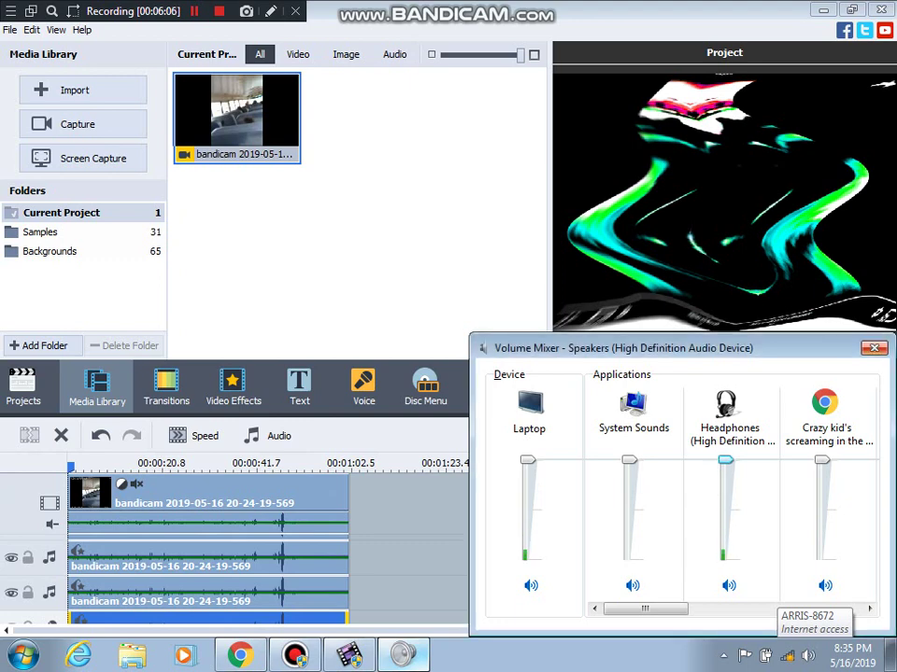